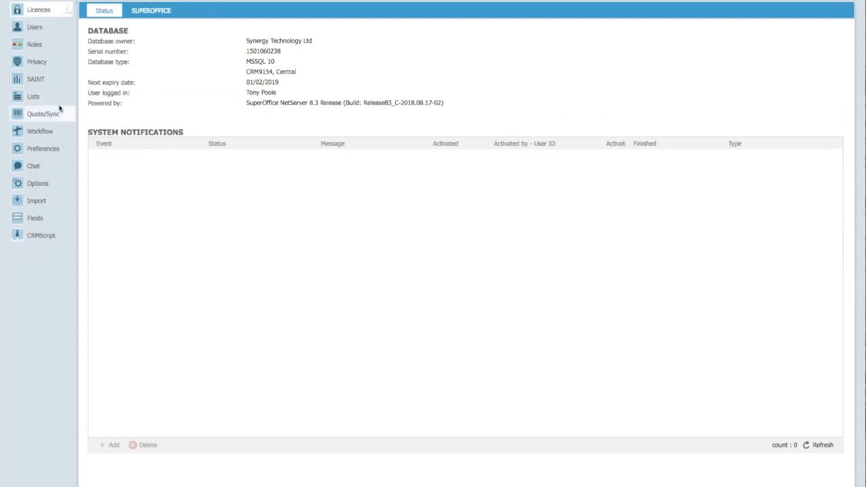
Open the list administration and show the items of the Contact - Mr/Mrs list.
left_click(21, 99)
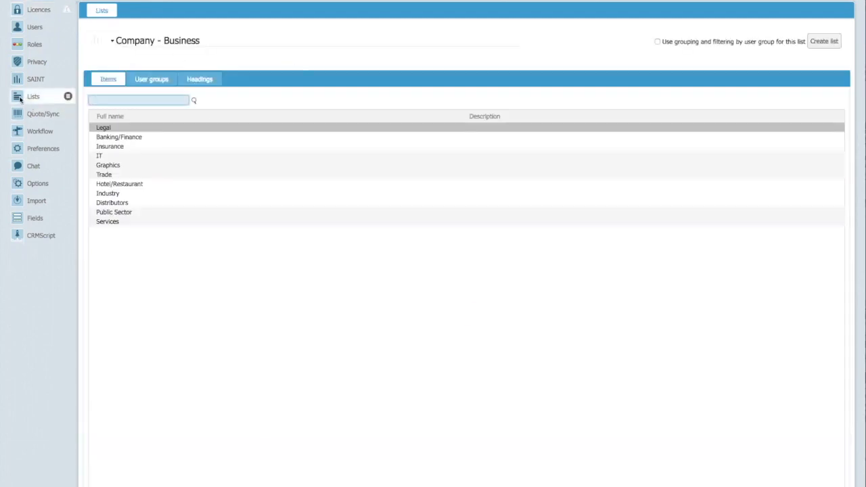
left_click(111, 42)
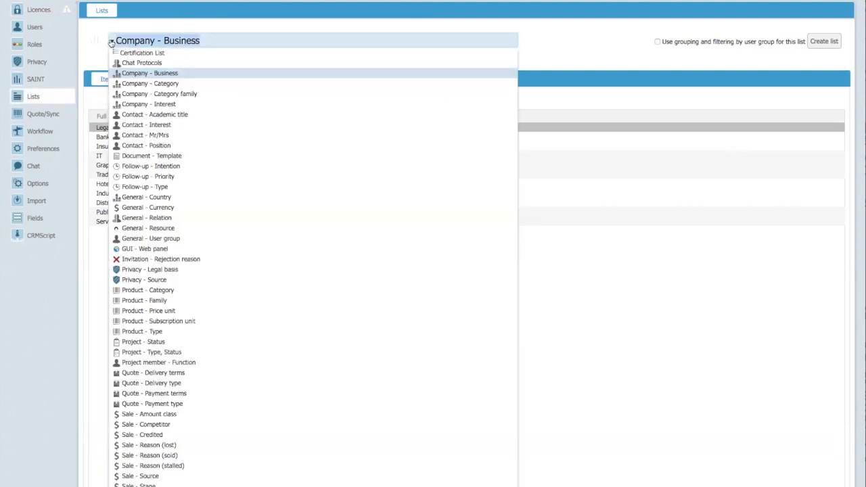
left_click(136, 136)
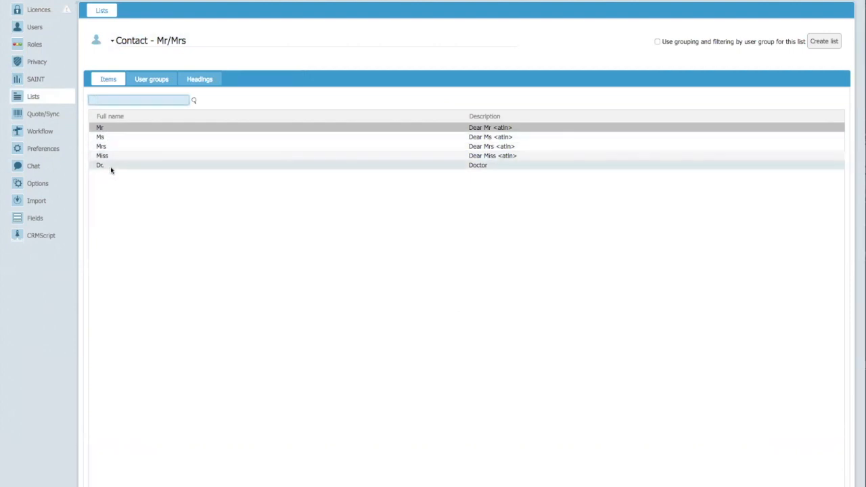
Review the user group visibility and headings of Reference Account and Wedgemounts in the Company - Interest list.
left_click(113, 41)
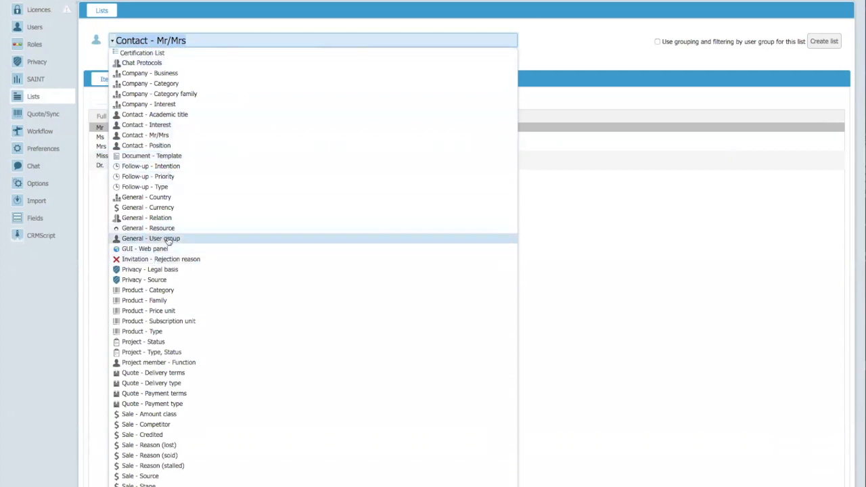
left_click(158, 103)
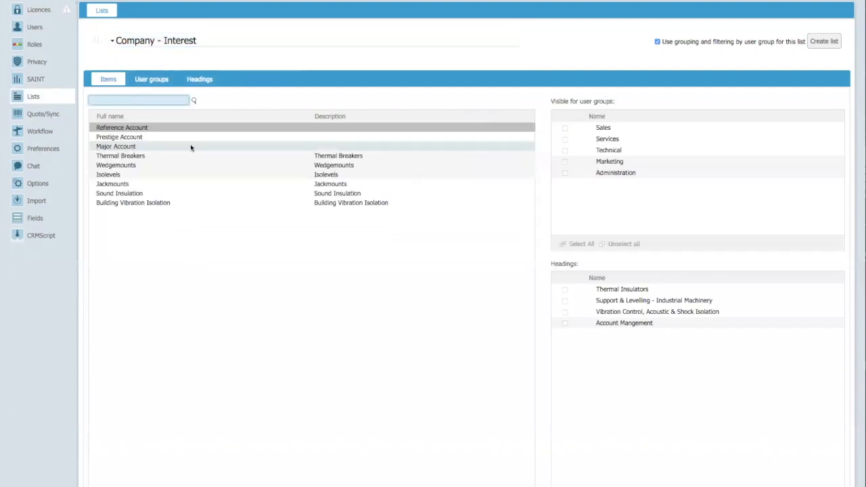
left_click(280, 132)
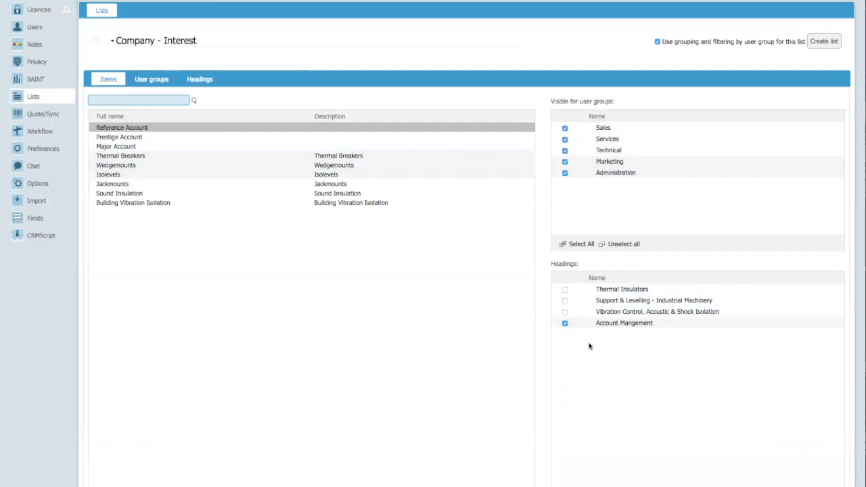
left_click(132, 167)
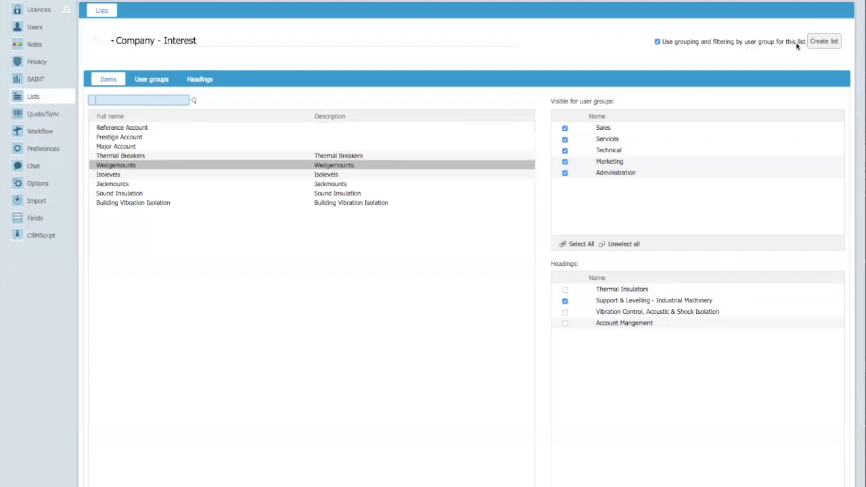
Enable grouping and filtering by user group for the Company - Business list, after viewing the Contact - Mr/Mrs list again.
left_click(112, 41)
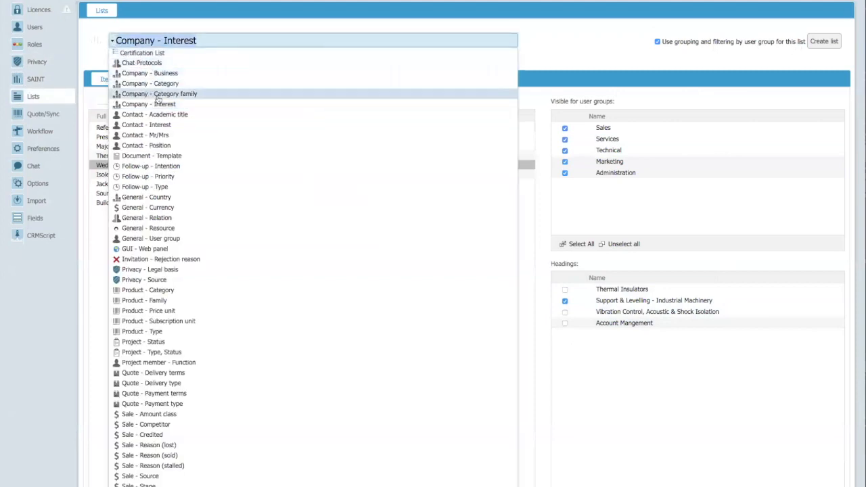
left_click(151, 136)
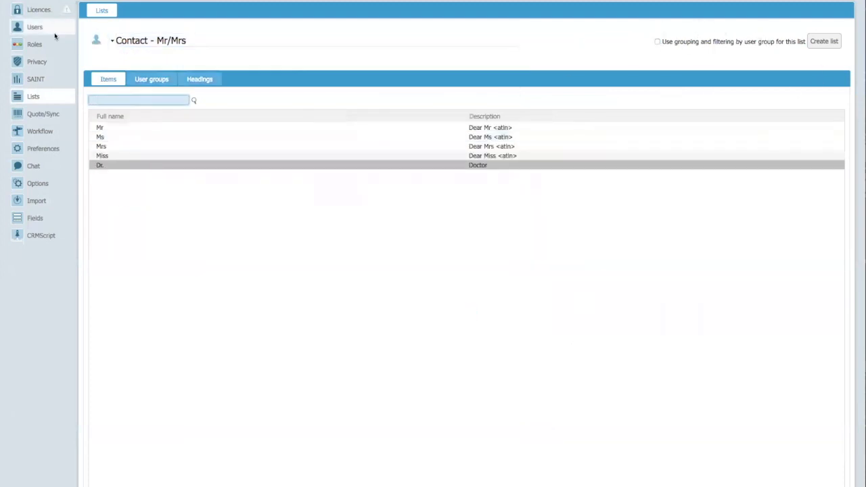
left_click(113, 42)
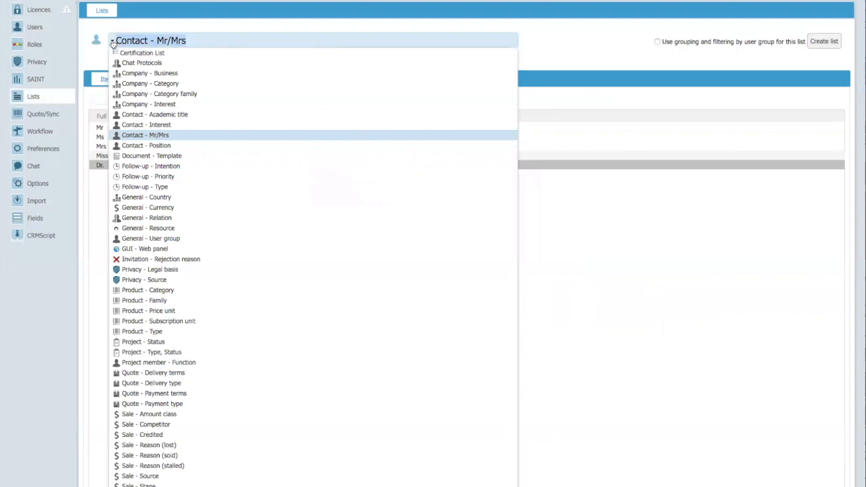
left_click(149, 73)
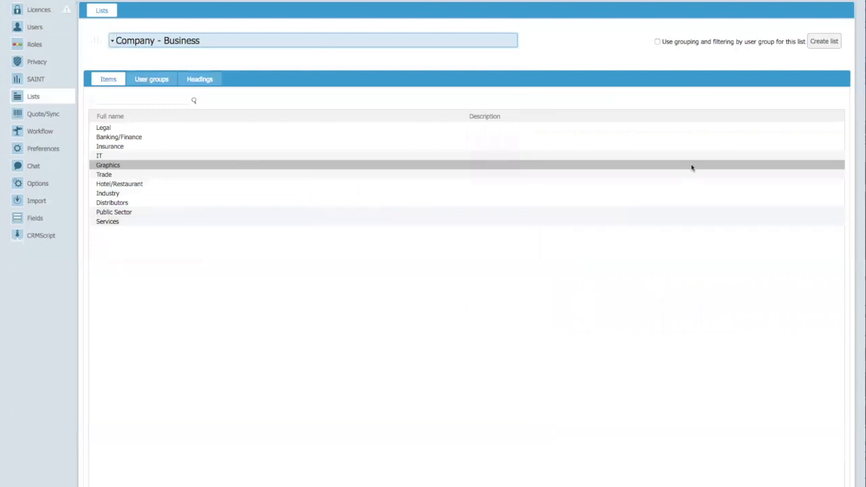
left_click(657, 42)
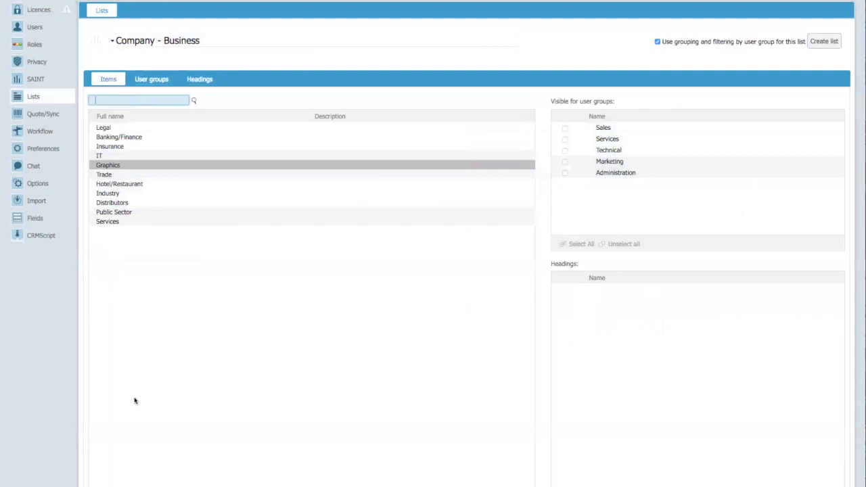
Add a new item named Motortrade with the description Motortrade to the Company - Business list.
left_click(108, 486)
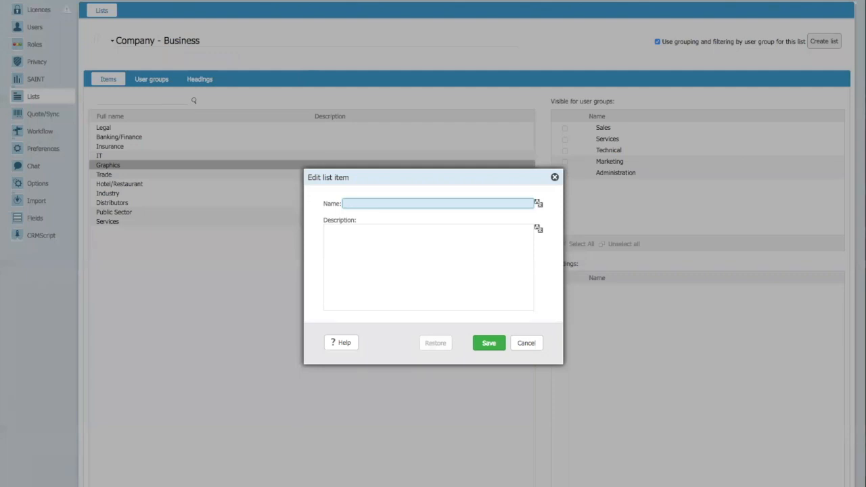
type("S")
key("BackSpace")
type("Motortrade")
key("Tab")
type("Motortrade")
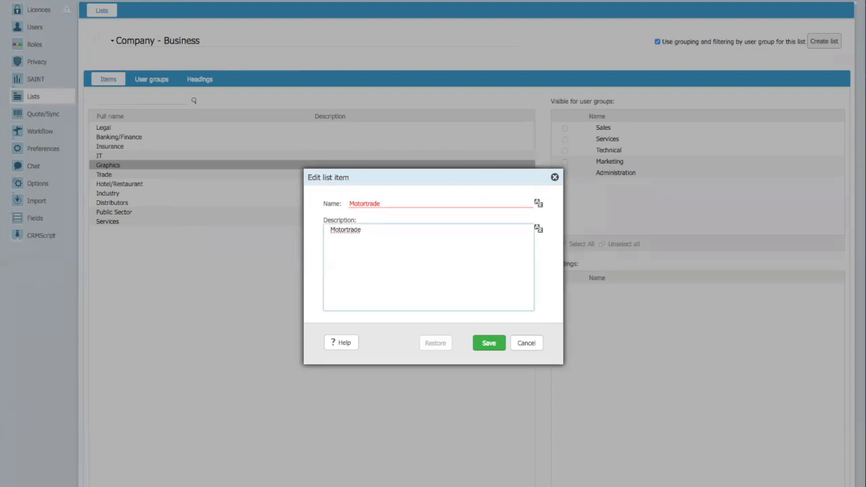
left_click(487, 343)
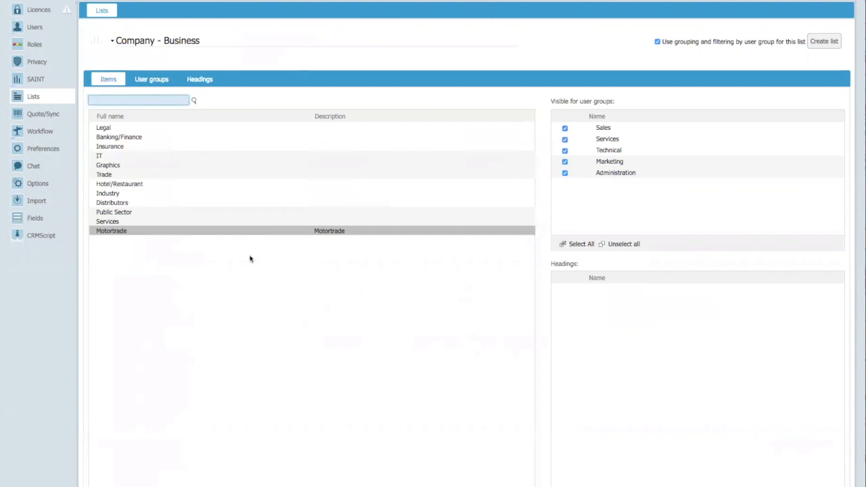
Make the Legal, Banking/Finance and Insurance items visible to all user groups.
left_click(120, 128)
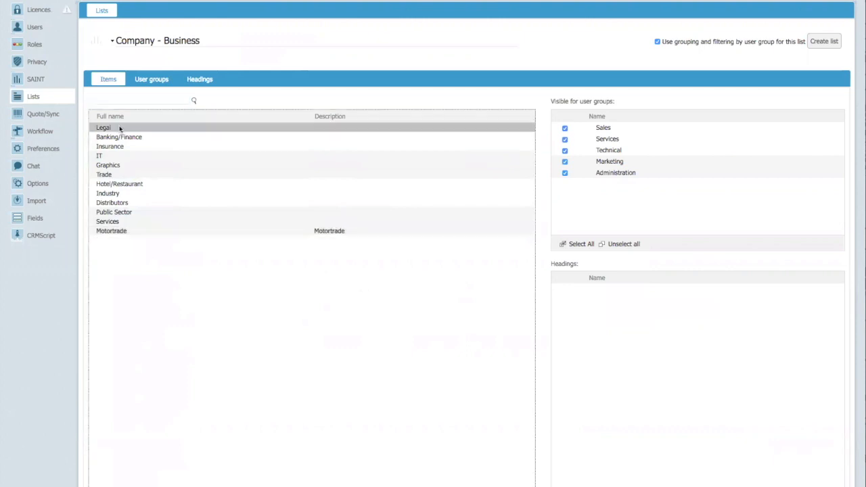
left_click(120, 138)
left_click(120, 148)
left_click(120, 129)
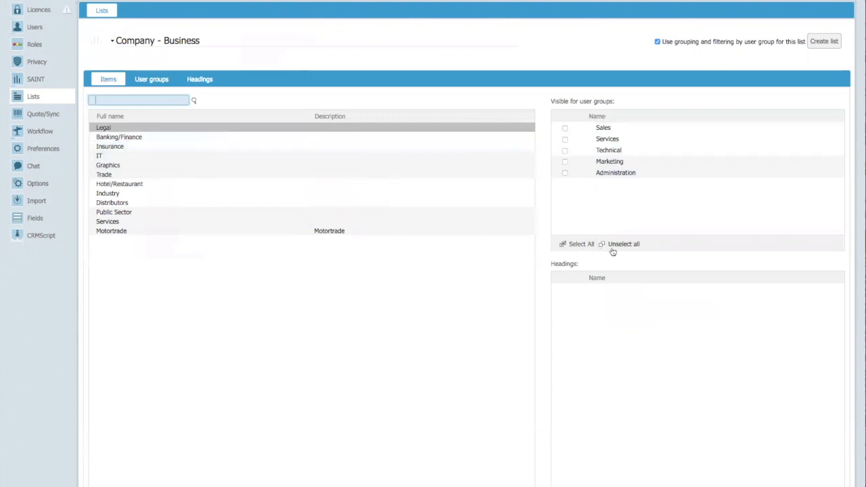
left_click(581, 245)
left_click(146, 138)
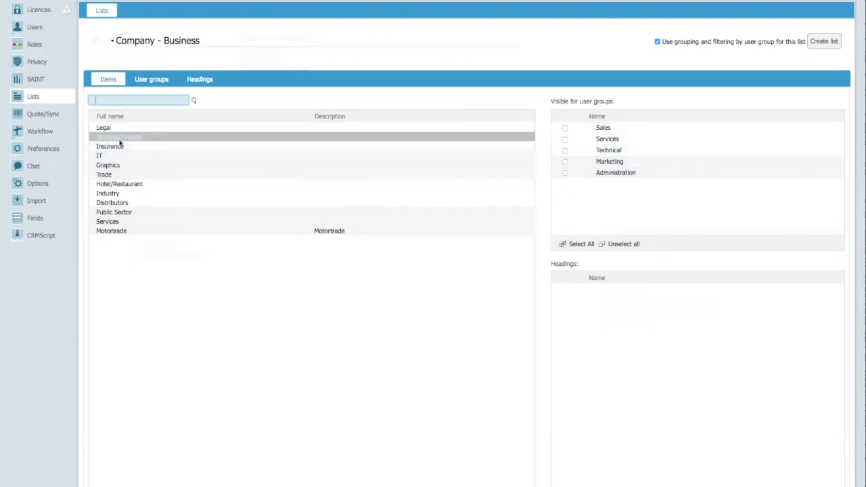
left_click(582, 245)
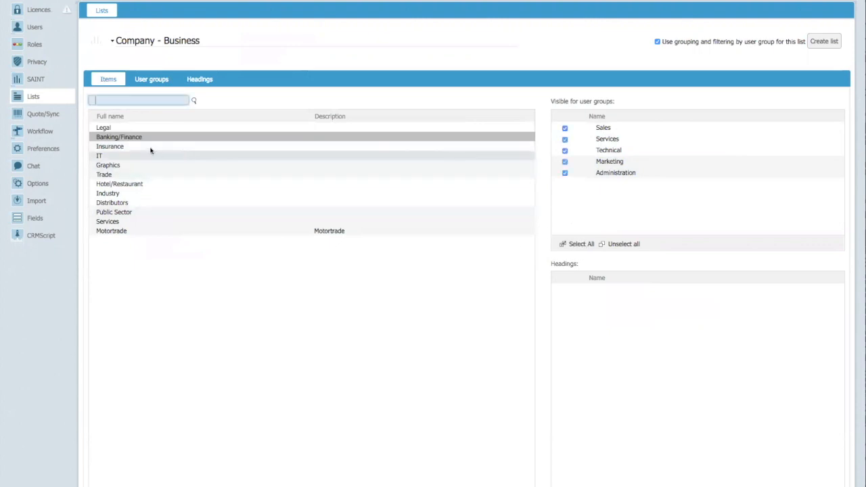
left_click(142, 147)
left_click(581, 245)
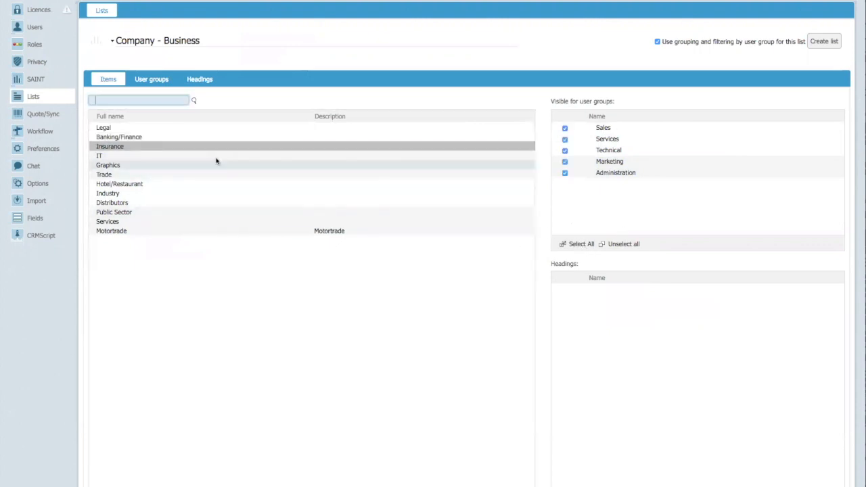
Make the IT, Graphics, Trade and Hotel/Restaurant items visible to all user groups.
left_click(169, 157)
left_click(580, 245)
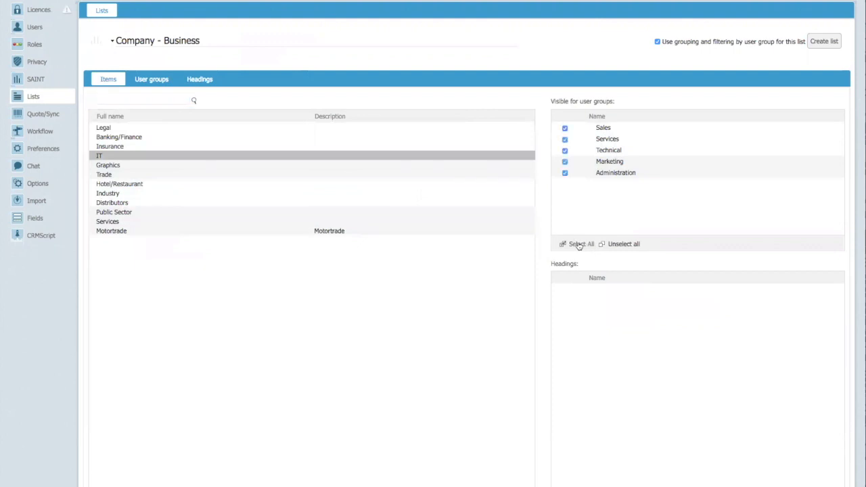
left_click(217, 167)
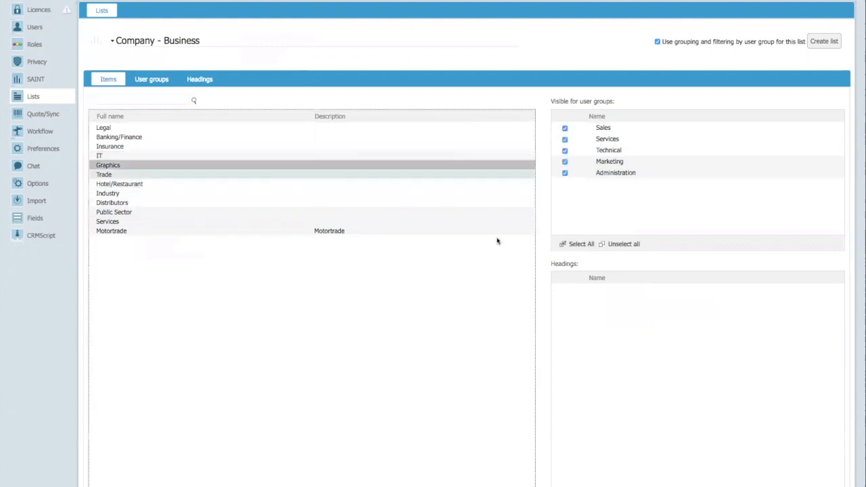
left_click(579, 244)
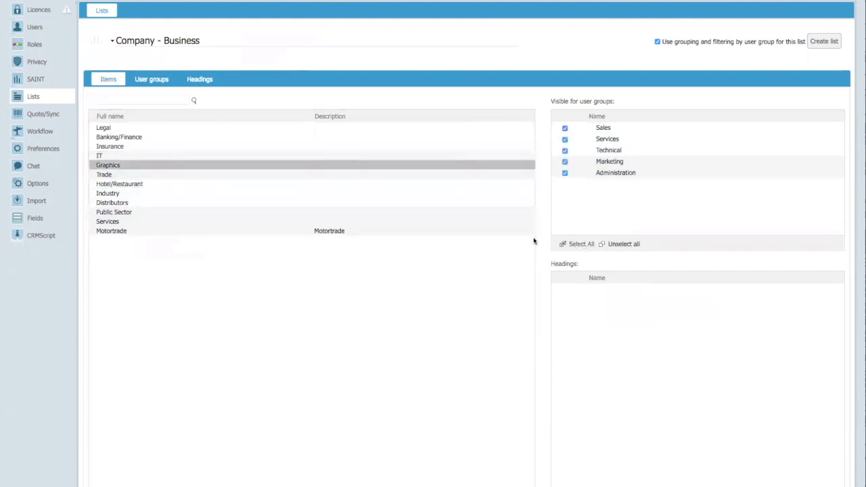
left_click(145, 175)
left_click(582, 245)
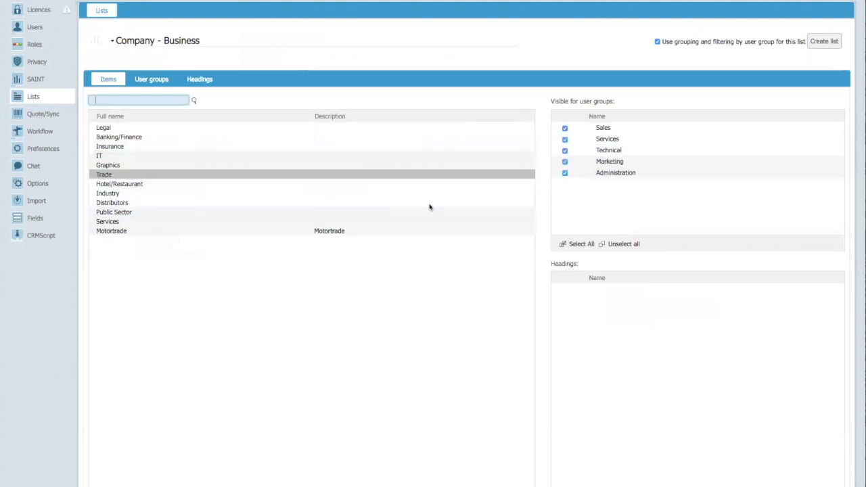
left_click(144, 185)
left_click(582, 245)
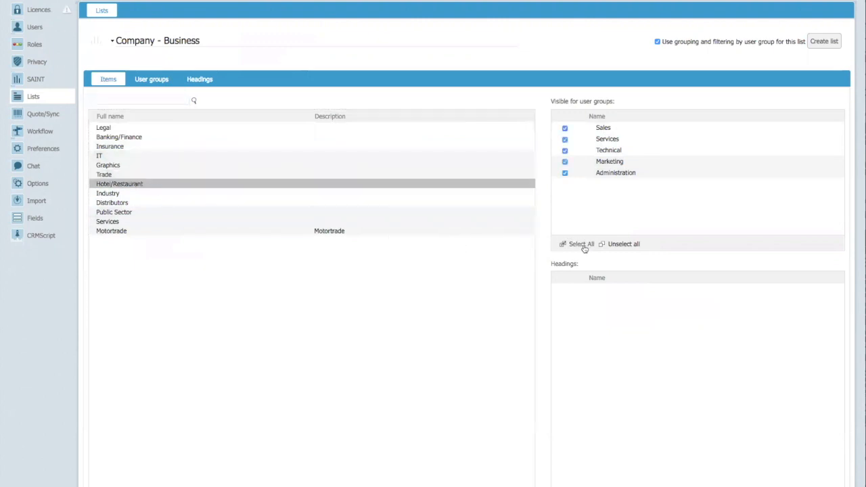
Make Industry, Distributors, Public Sector and Services visible to all user groups, and check Motortrade's visibility.
left_click(134, 195)
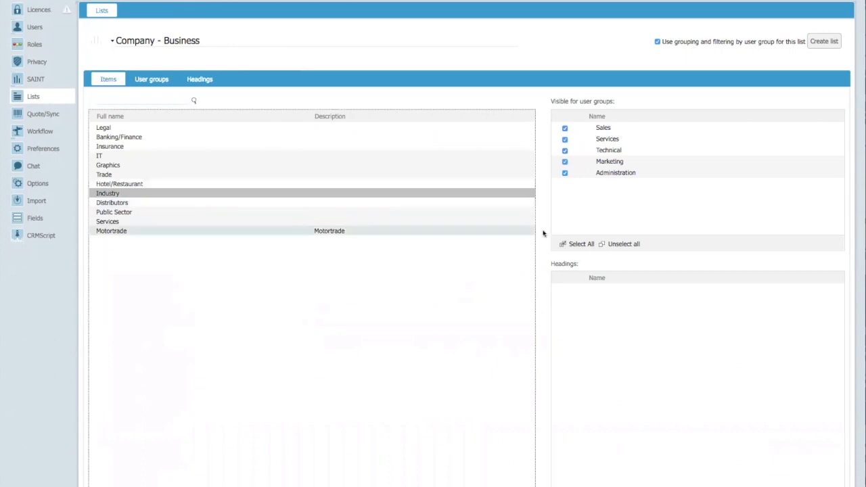
left_click(568, 243)
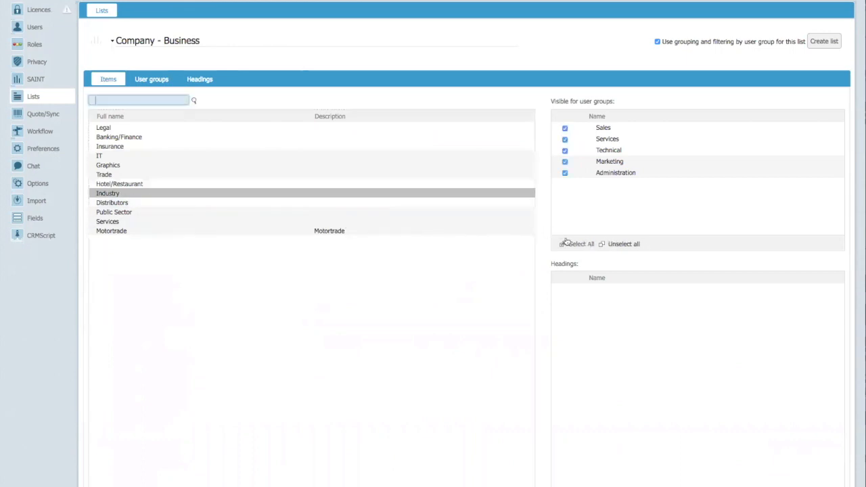
left_click(191, 202)
left_click(582, 245)
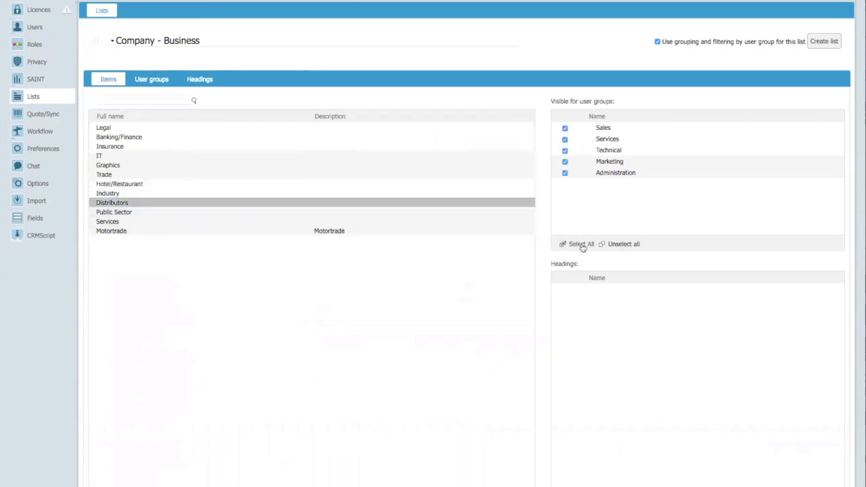
left_click(213, 212)
left_click(582, 245)
left_click(212, 222)
left_click(575, 245)
left_click(139, 234)
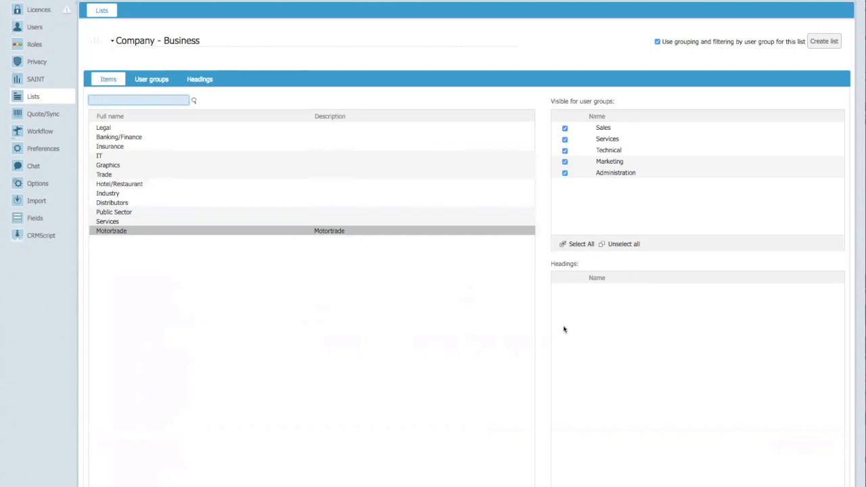
Add a heading named Consumer Focused with a matching description to the Company - Business list.
left_click(663, 485)
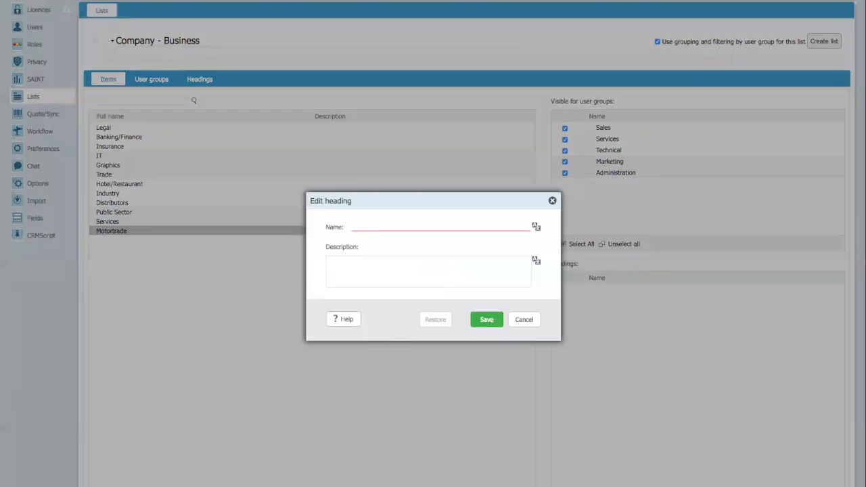
left_click(356, 230)
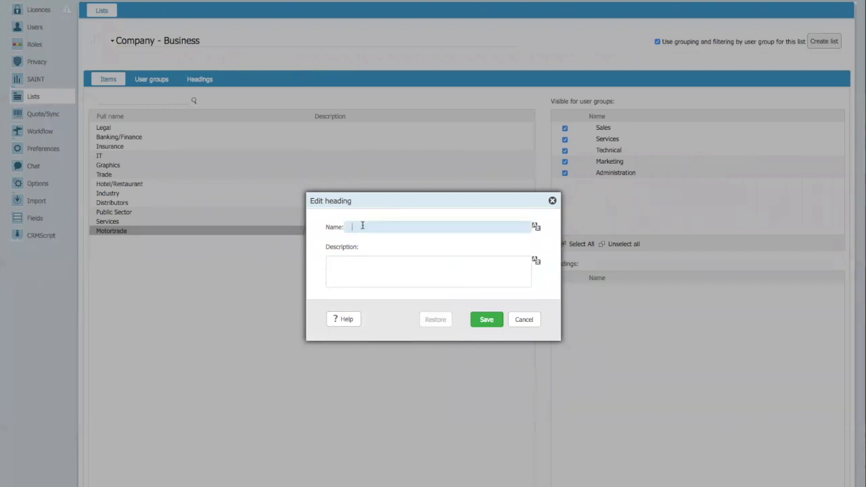
type("co")
left_click(413, 275)
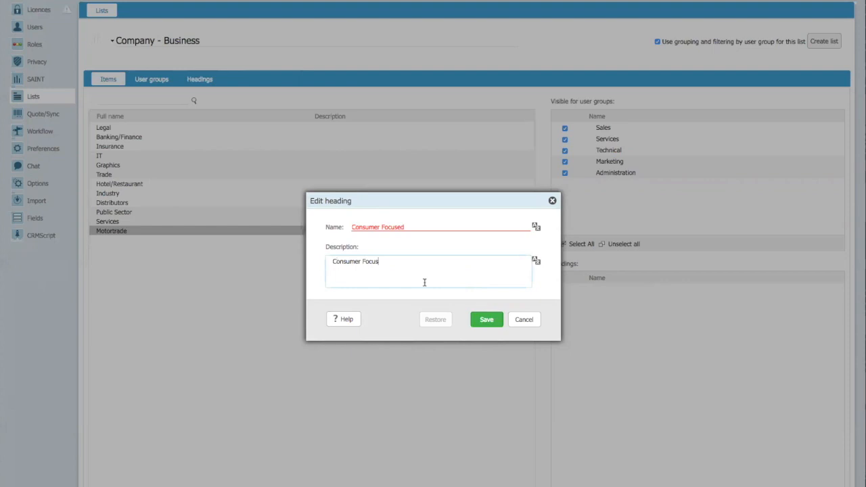
left_click(492, 322)
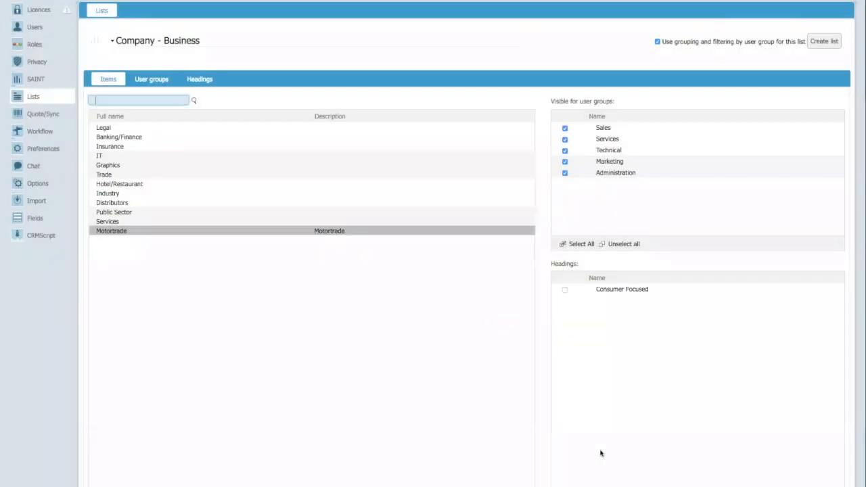
Add a heading named Commercially Focused with a matching description to the Company - Business list.
left_click(577, 485)
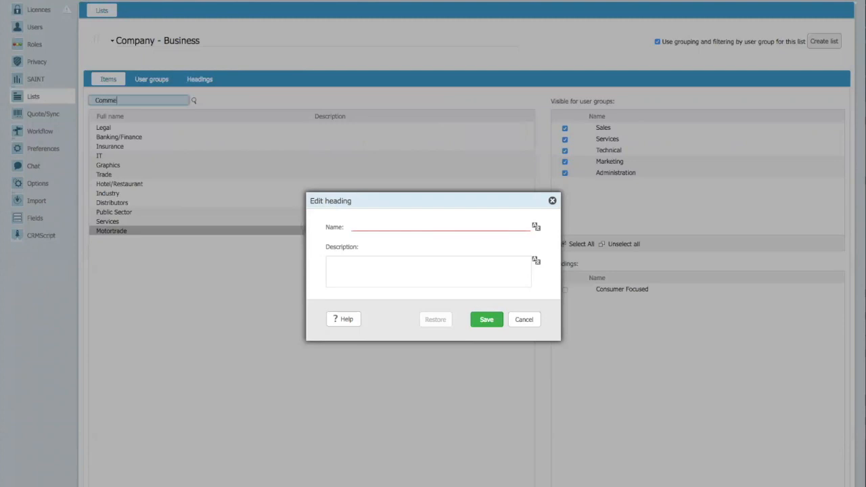
left_click(385, 224)
type("Commercially Foc")
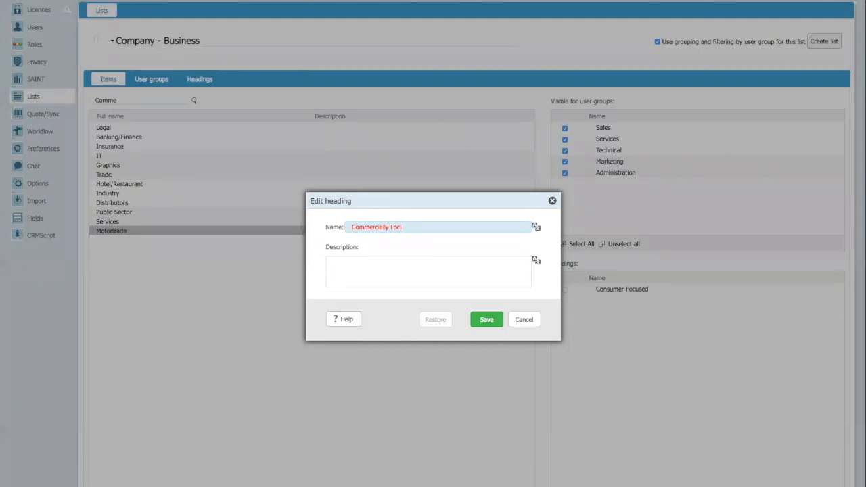
type("used")
left_click(426, 263)
type("Commercially F")
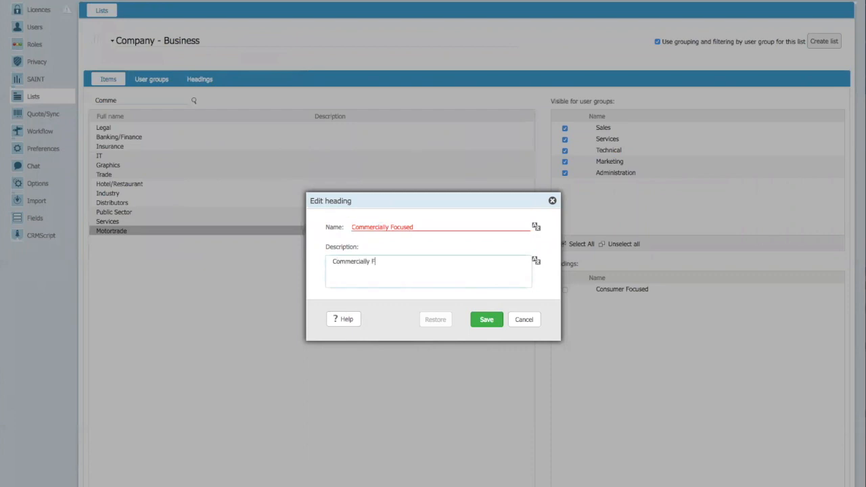
left_click(486, 319)
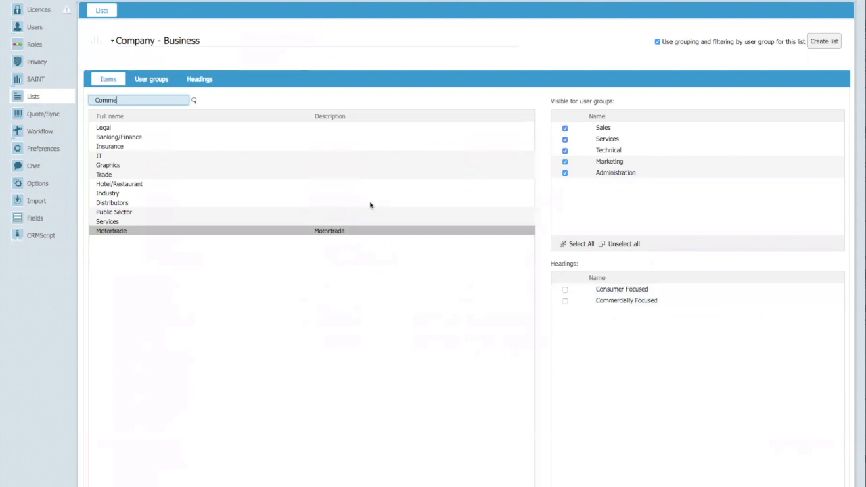
Assign the Legal, Banking/Finance and Insurance items to the Commercially Focused heading.
left_click(126, 127)
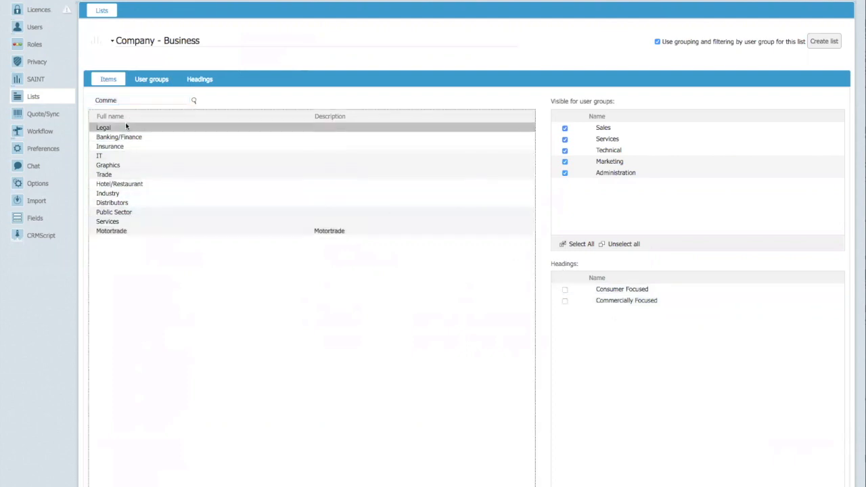
left_click(565, 302)
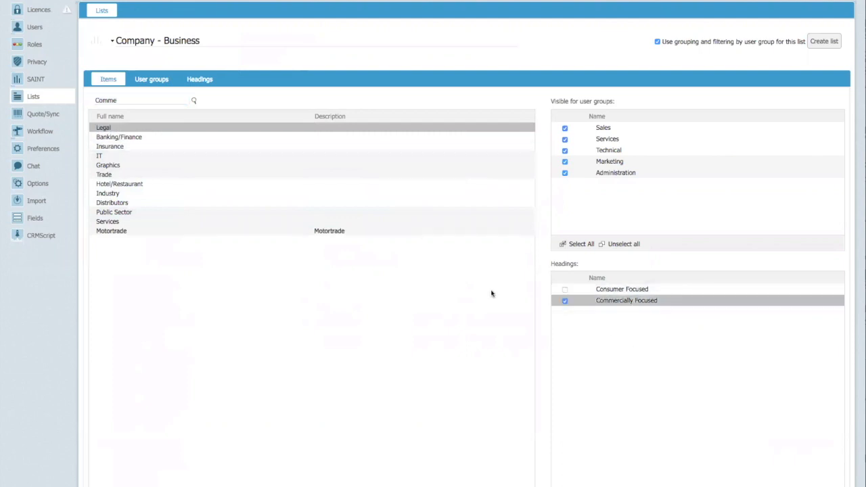
left_click(146, 138)
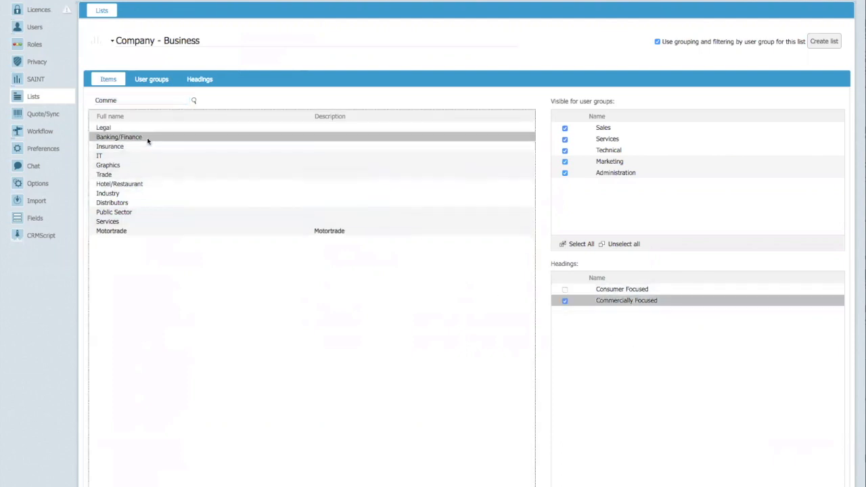
left_click(565, 303)
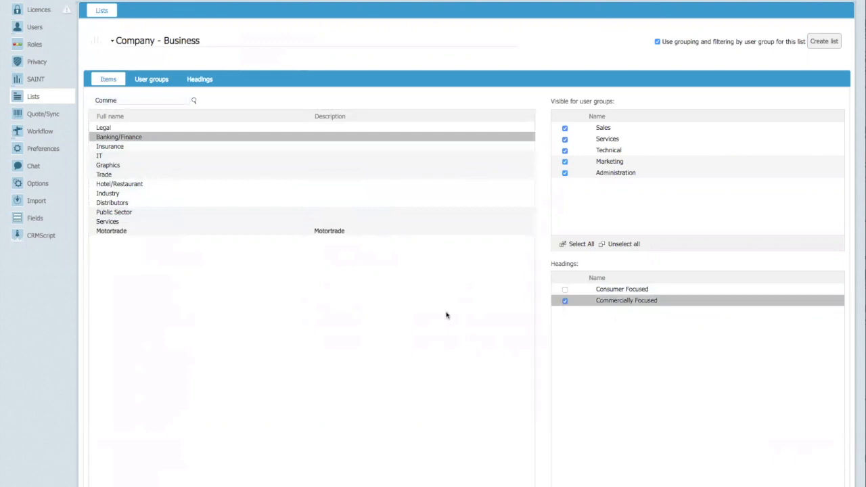
left_click(127, 146)
left_click(565, 303)
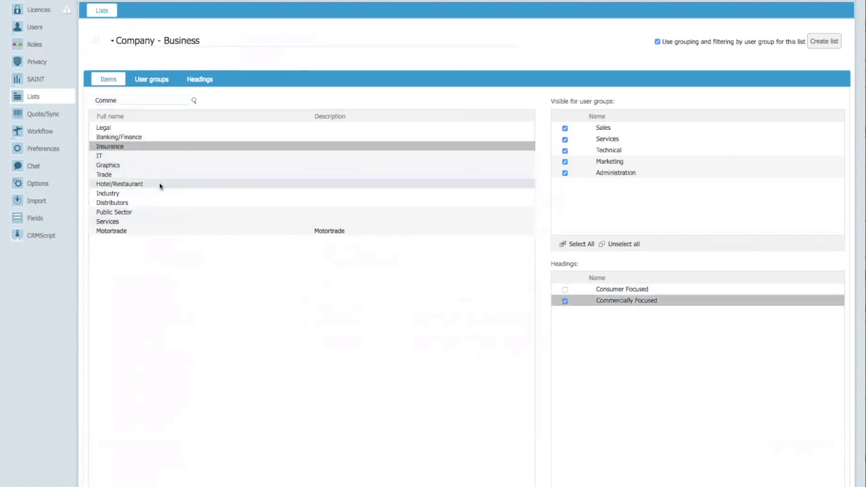
Assign the IT, Graphics and Trade items to the Commercially Focused heading.
left_click(102, 156)
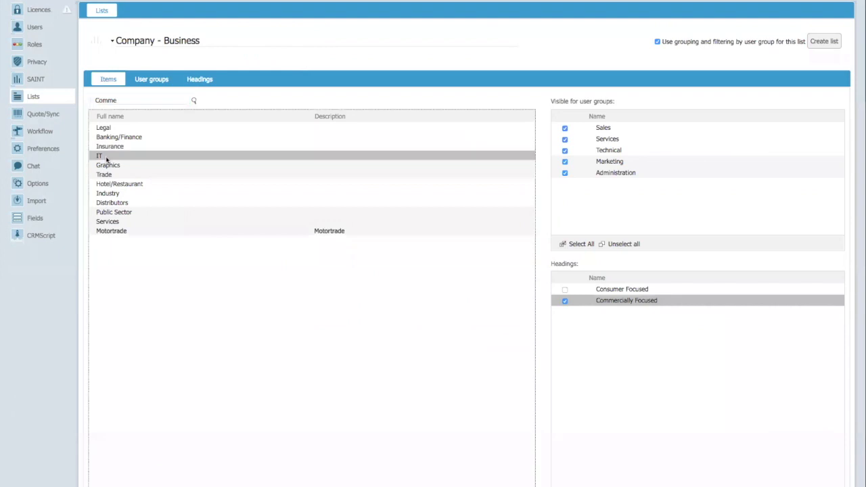
left_click(566, 301)
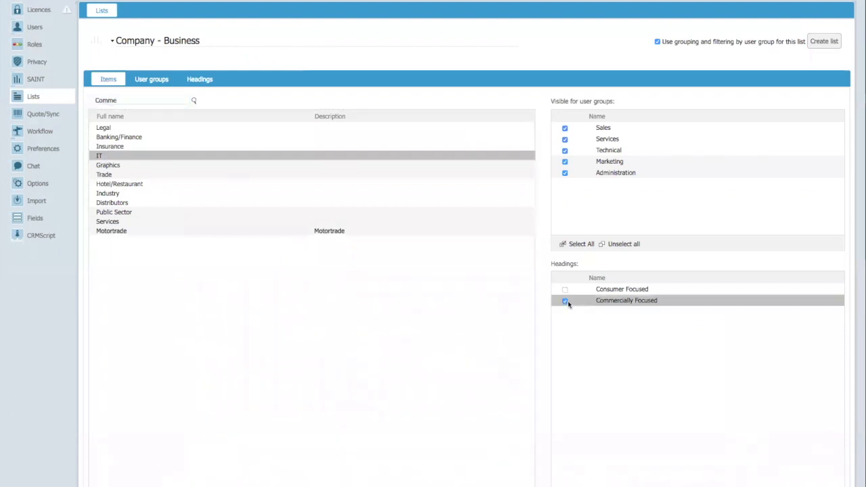
left_click(116, 167)
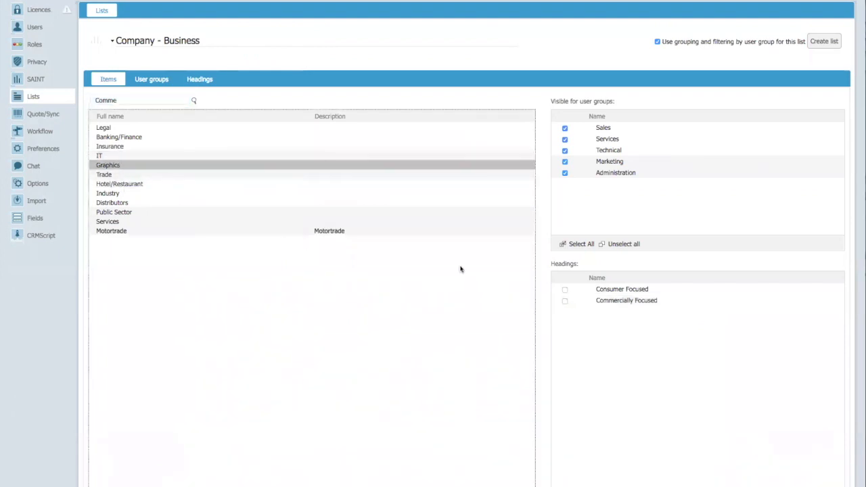
left_click(565, 301)
left_click(142, 175)
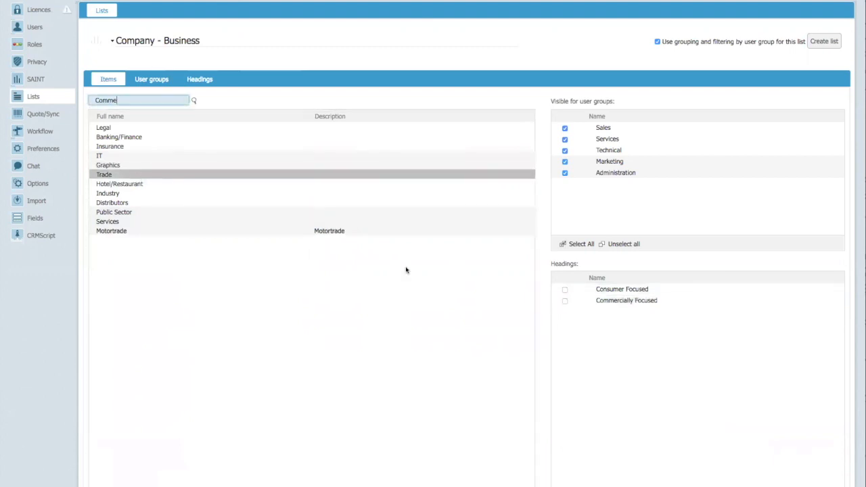
left_click(565, 301)
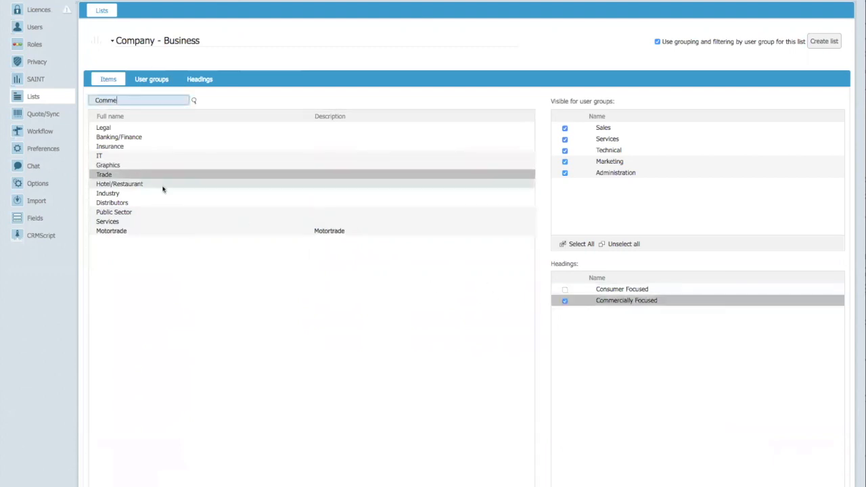
Assign Hotel/Restaurant to the Consumer Focused heading, and Industry and Distributors to Commercially Focused.
left_click(151, 186)
left_click(564, 290)
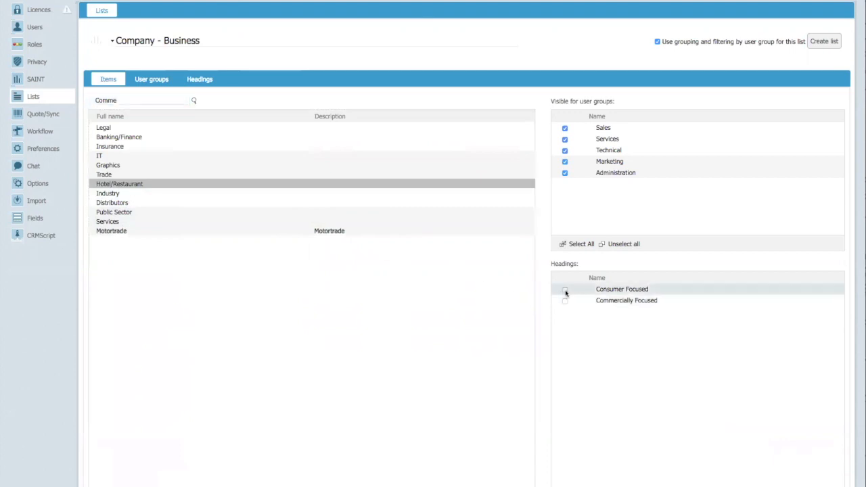
left_click(112, 193)
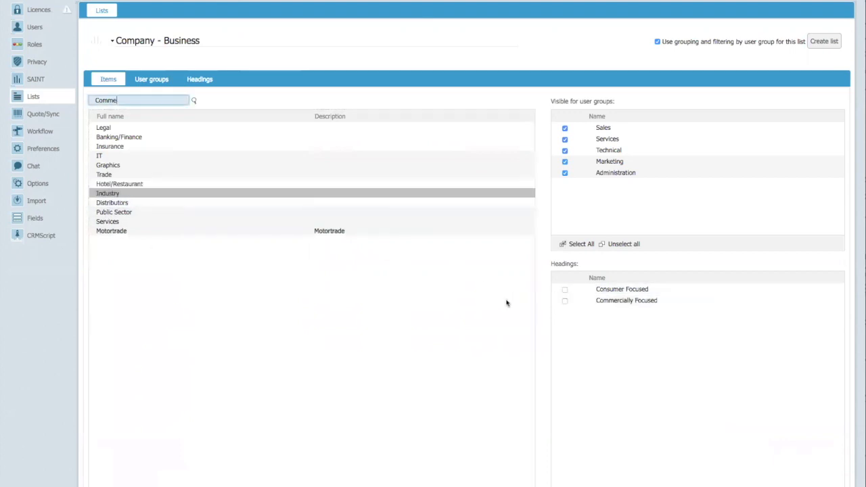
left_click(565, 302)
left_click(564, 301)
left_click(136, 204)
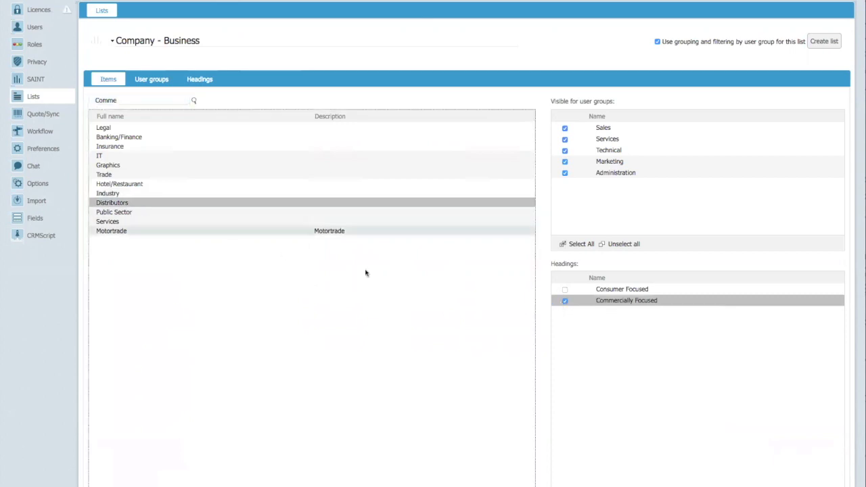
left_click(565, 302)
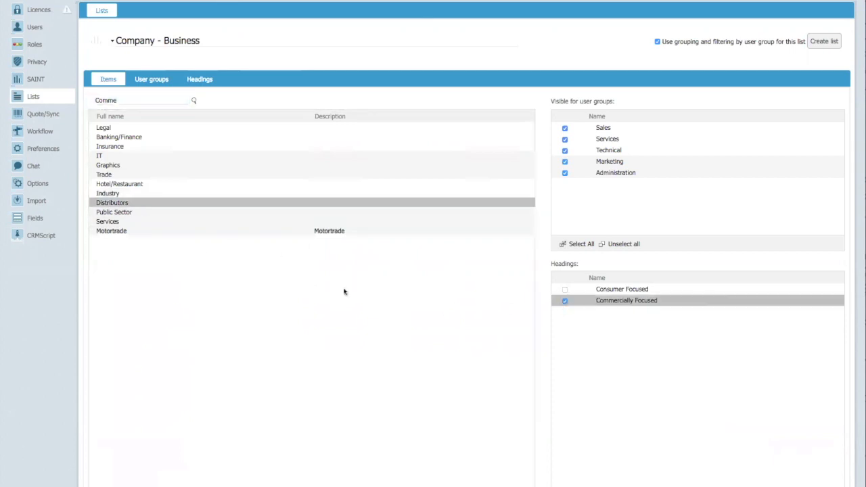
Assign Public Sector and Services to the Commercially Focused heading, and Motortrade to Consumer Focused.
left_click(116, 213)
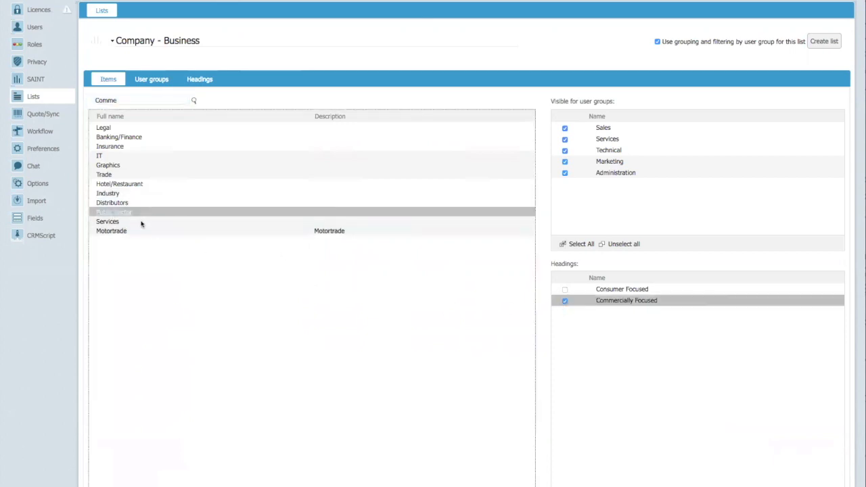
left_click(565, 301)
left_click(113, 222)
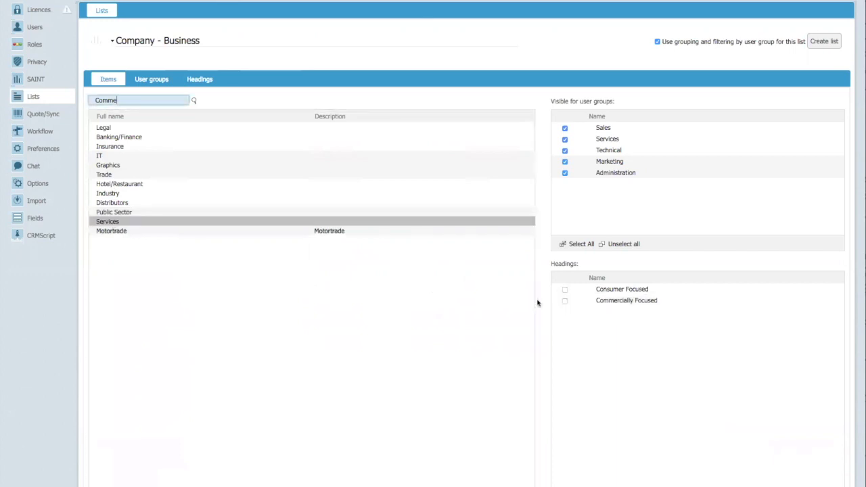
left_click(564, 301)
left_click(184, 232)
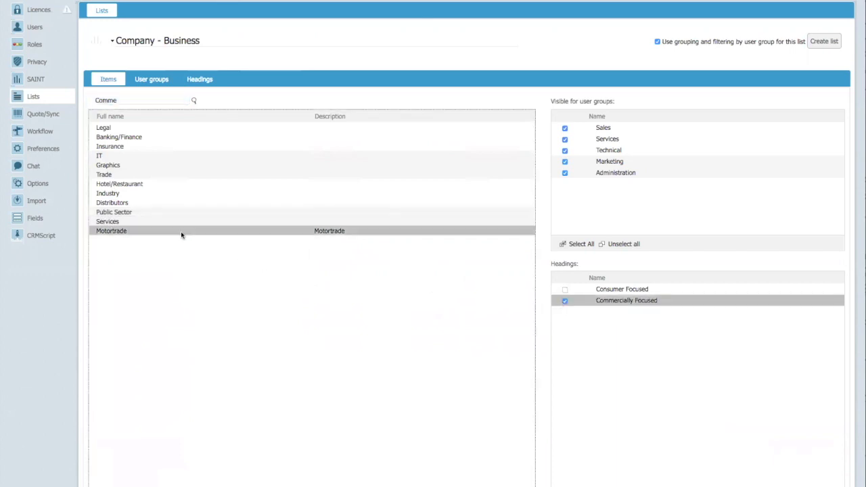
left_click(565, 290)
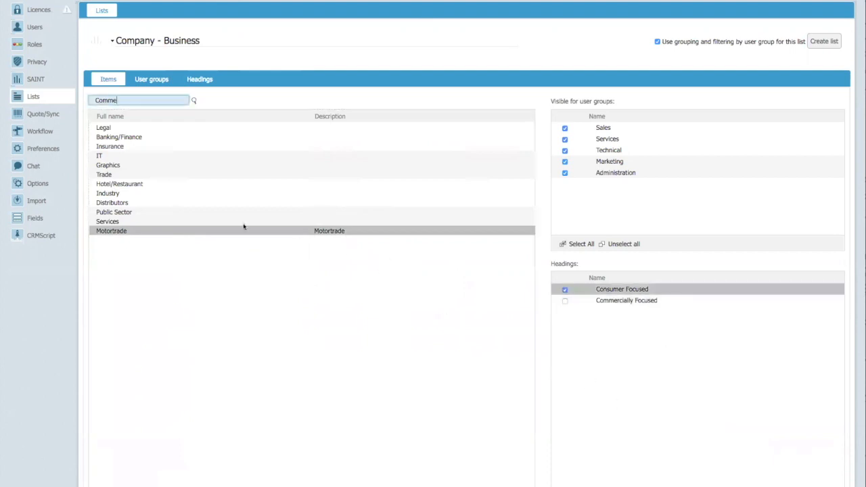
Move the Motortrade item up the list so that it sits directly above Public Sector.
left_click(202, 210)
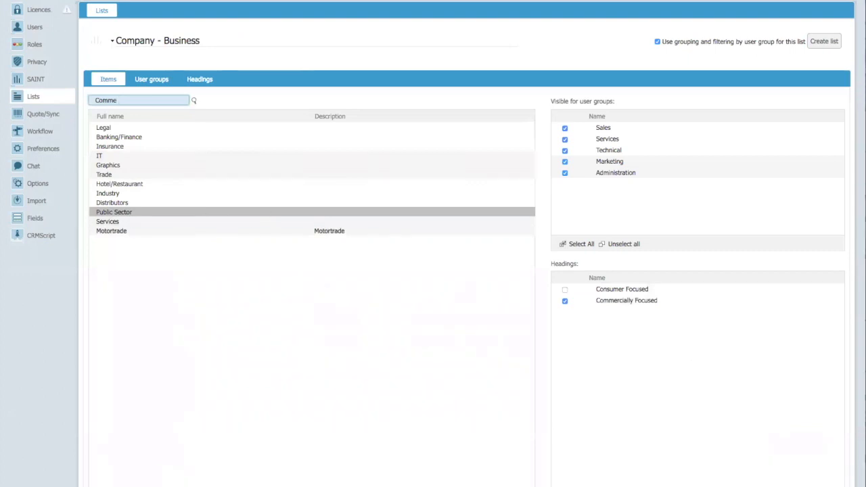
left_click(103, 231)
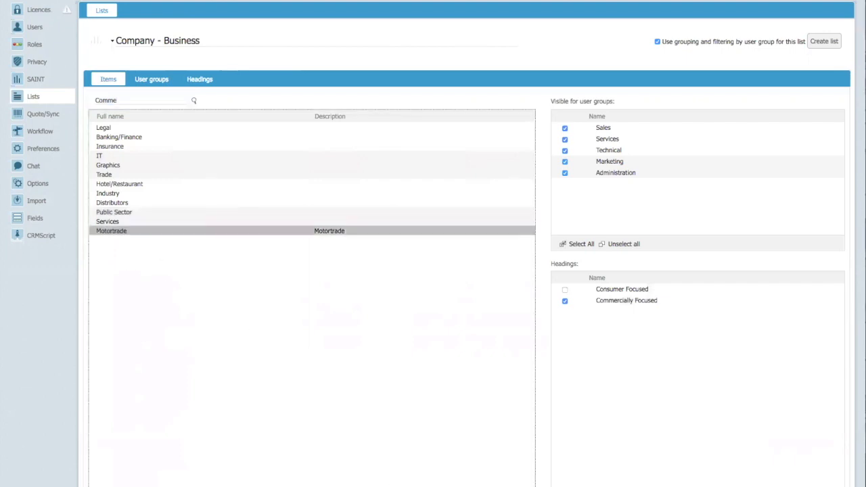
left_click(111, 221)
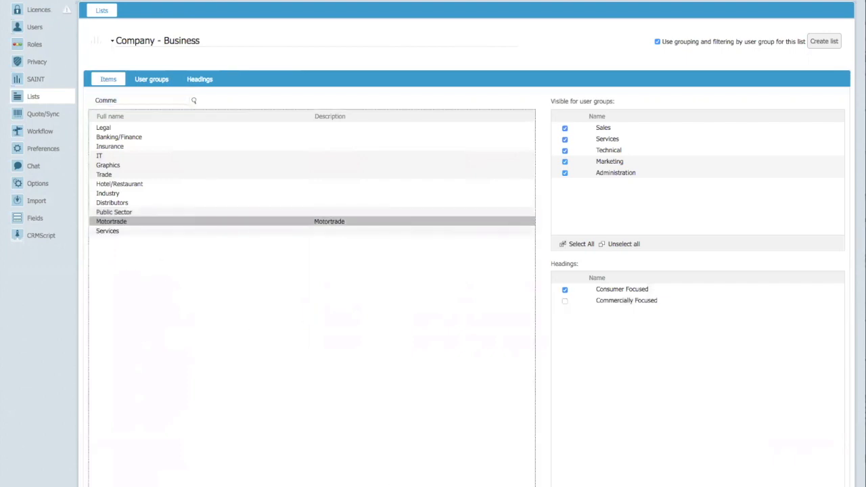
left_click(658, 324)
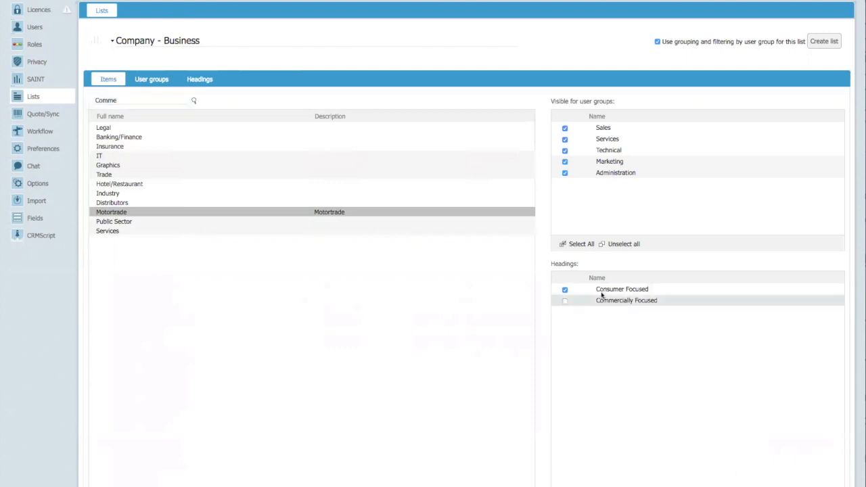
left_click(632, 305)
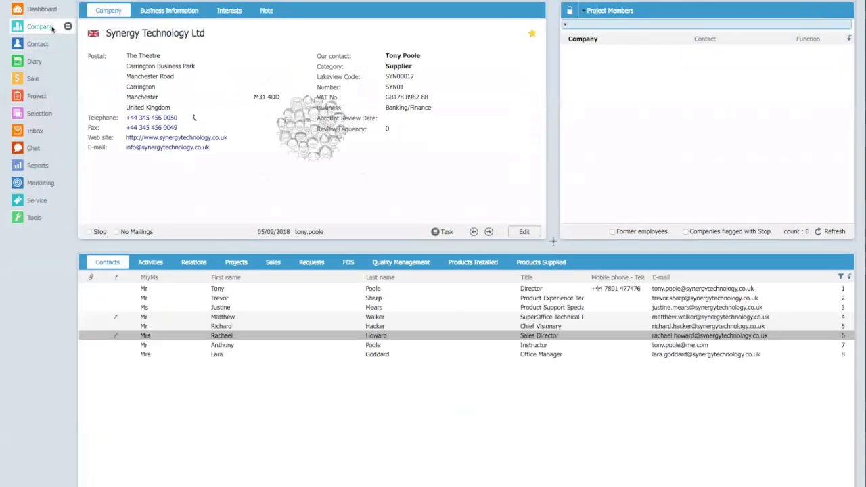
Open the Jaguar Land Rover, Wolverhampton company record for editing.
mouse_move(52, 29)
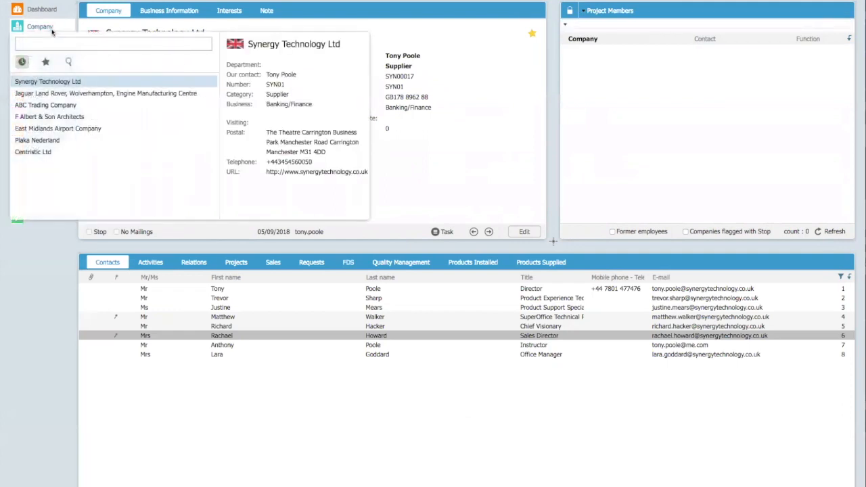
left_click(53, 94)
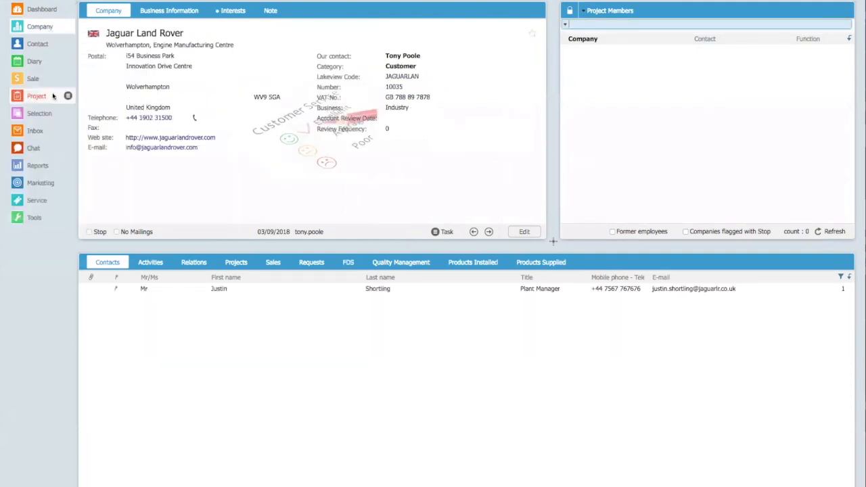
left_click(524, 232)
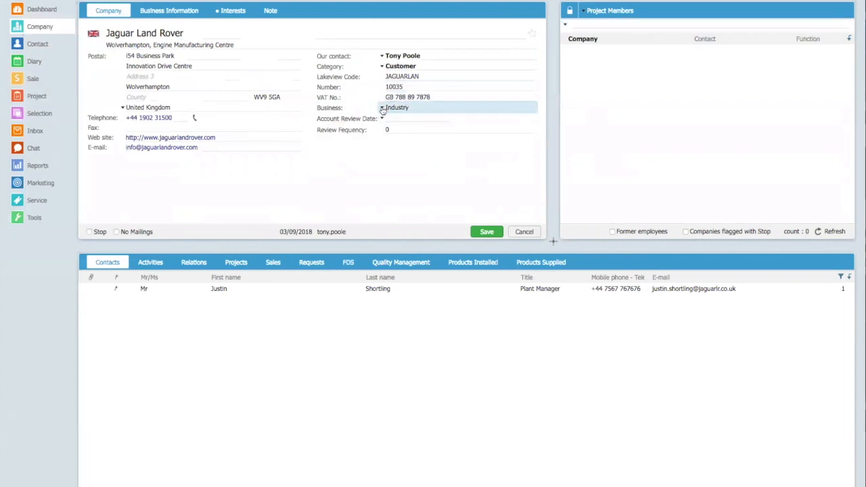
Examine the Business field's choices and its Consumer Focused and Commercially Focused groupings, and review the company's Interests.
left_click(383, 108)
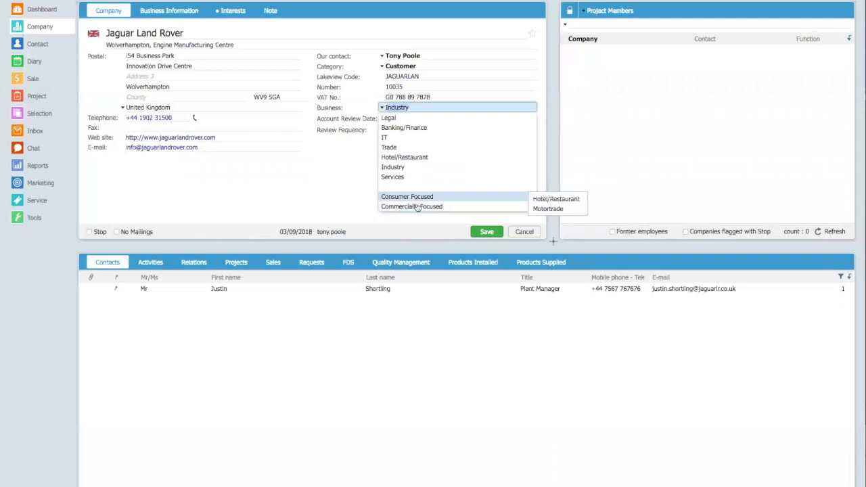
mouse_move(418, 207)
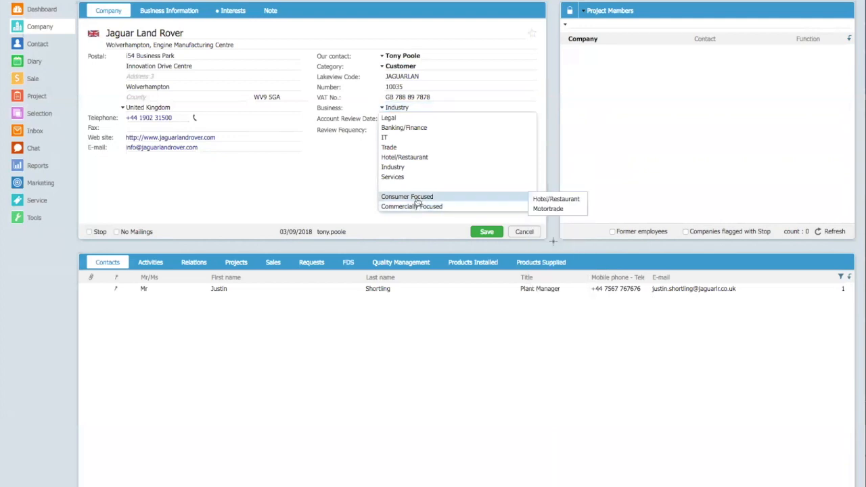
left_click(348, 195)
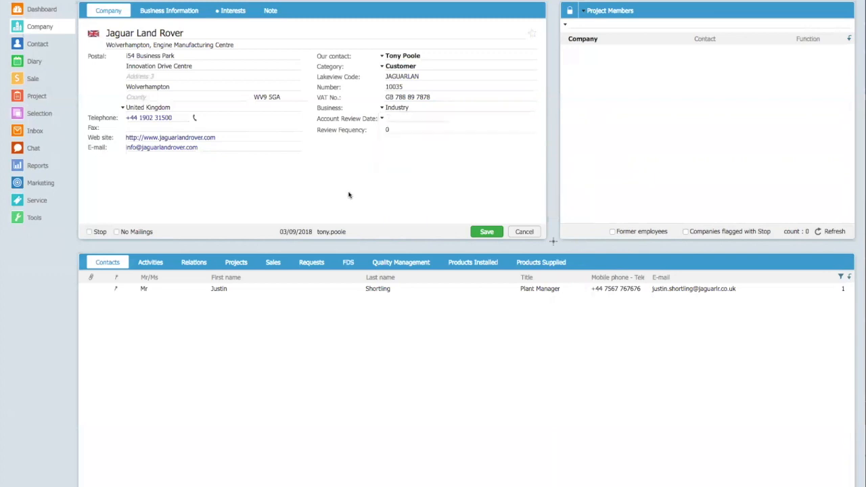
left_click(234, 12)
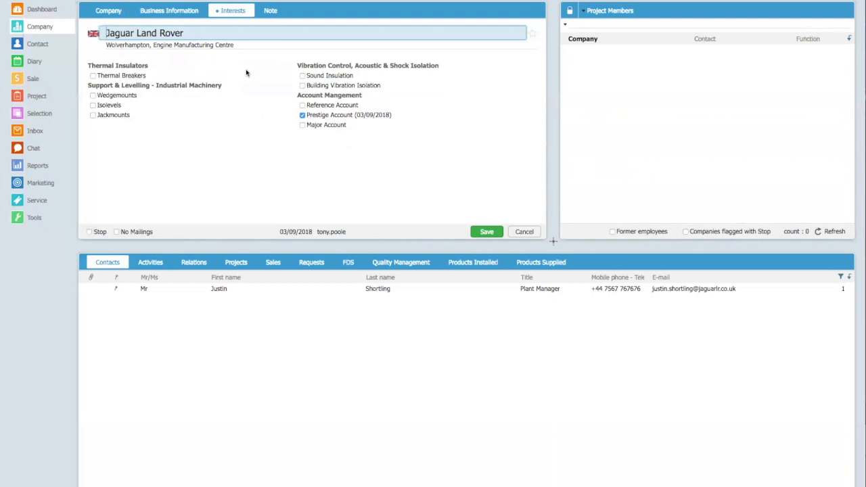
left_click(117, 11)
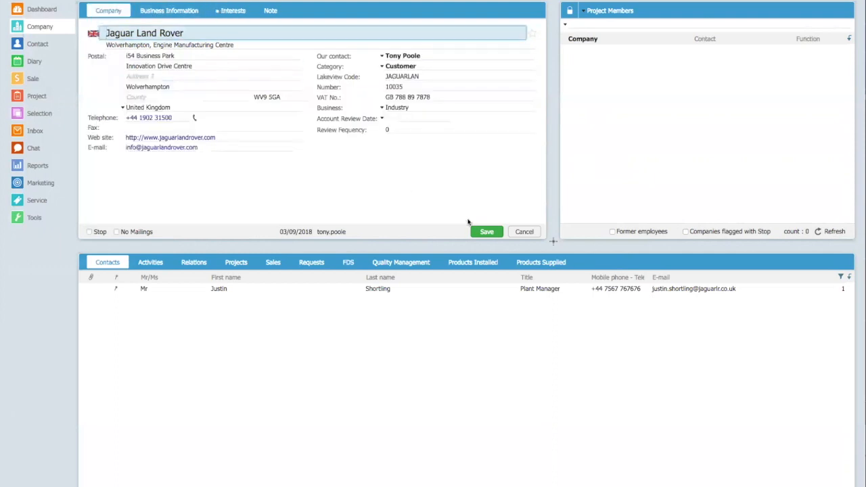
Save the Jaguar Land Rover company record and open the Company - Interest list in Settings and maintenance.
left_click(495, 237)
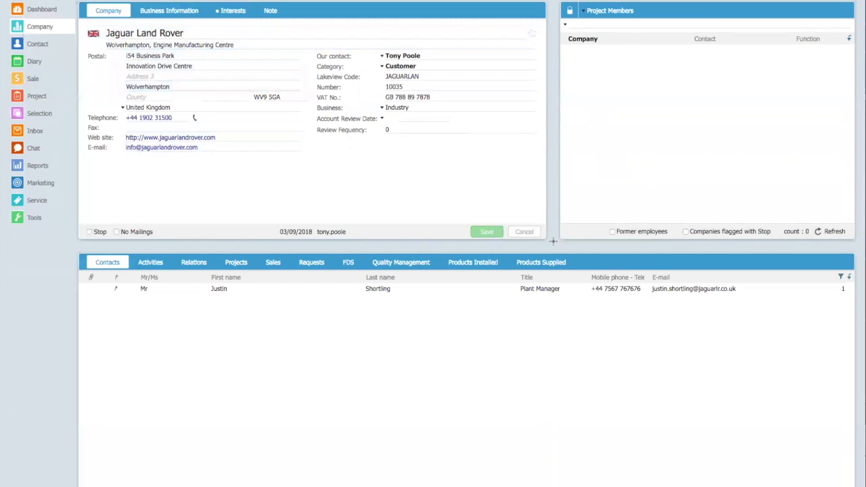
left_click(728, 1)
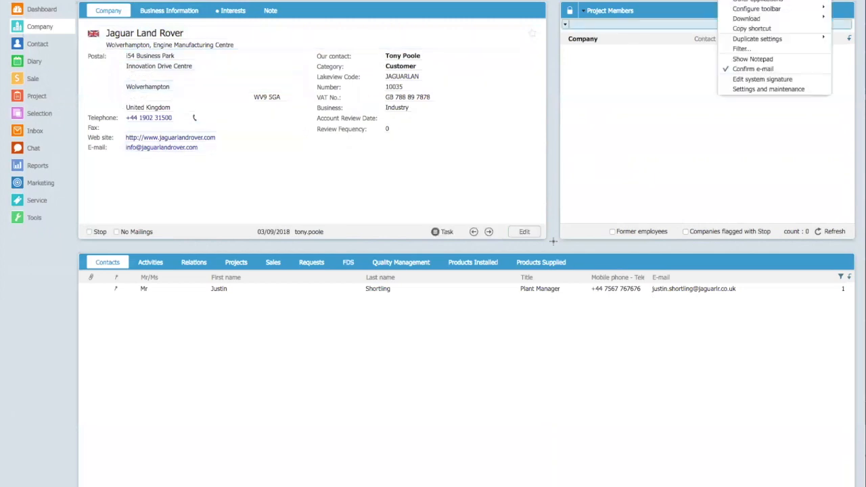
left_click(750, 91)
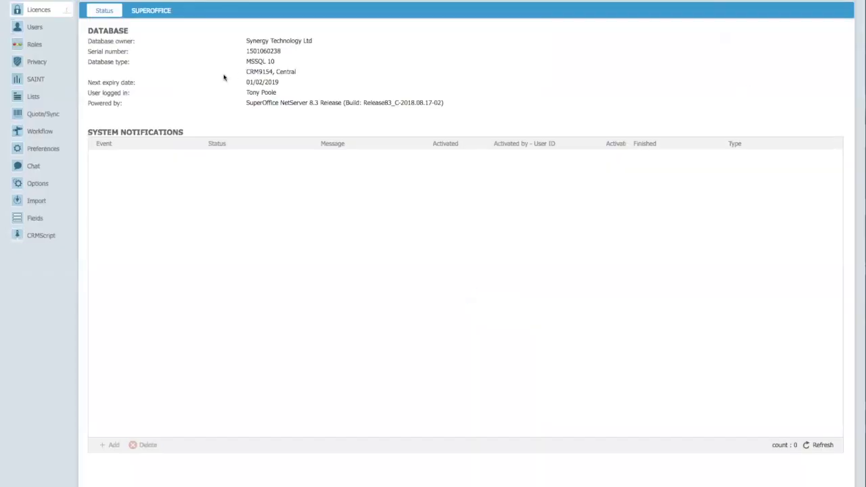
left_click(17, 99)
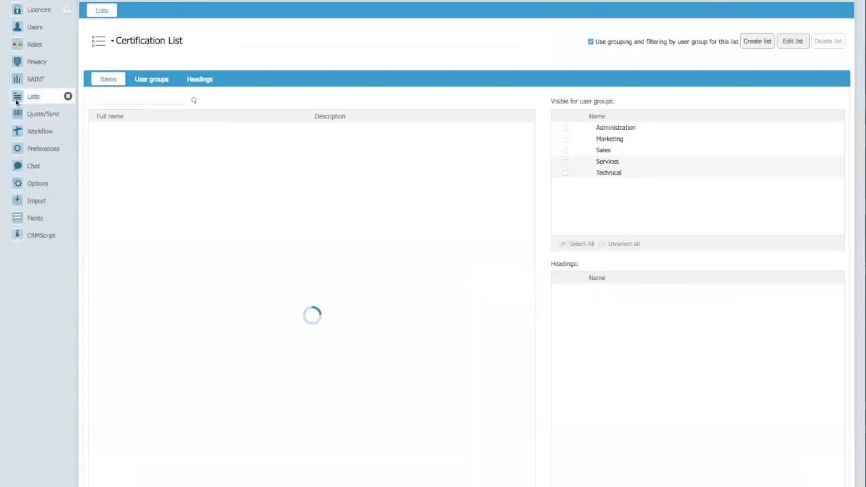
left_click(114, 43)
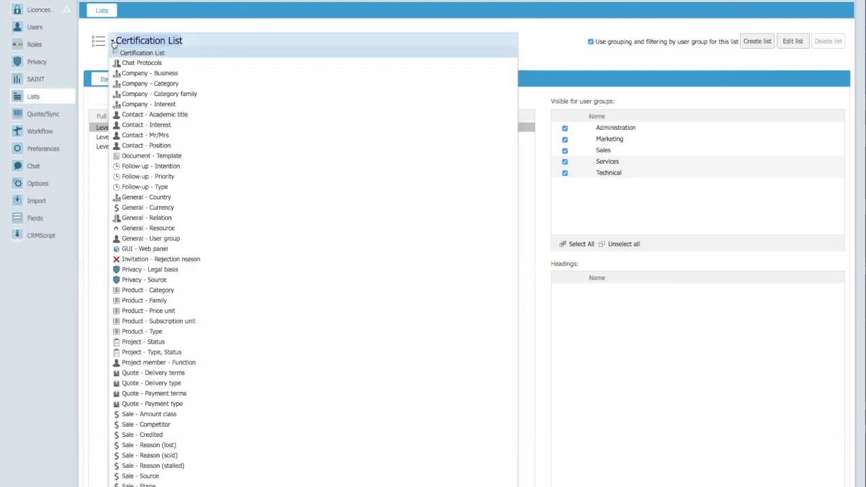
left_click(133, 106)
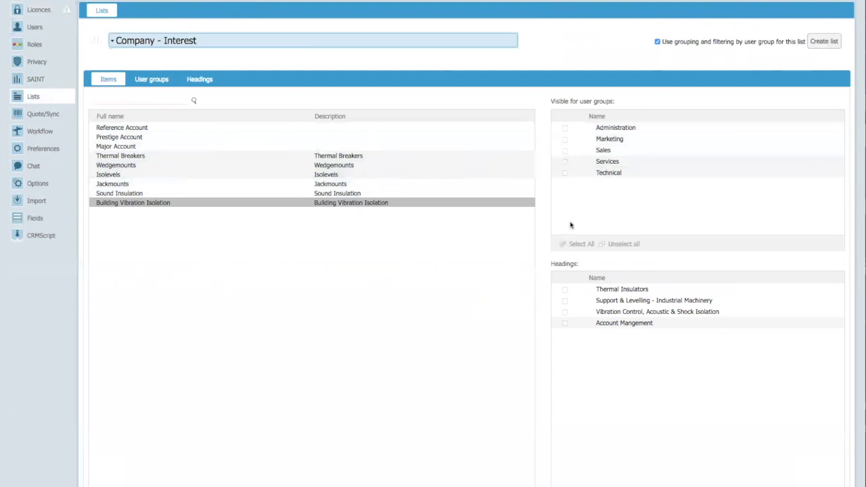
Move the Account Mangement heading above Thermal Insulators in the Company - Interest headings, with the Building Vibration Isolation item selected.
left_click(326, 204)
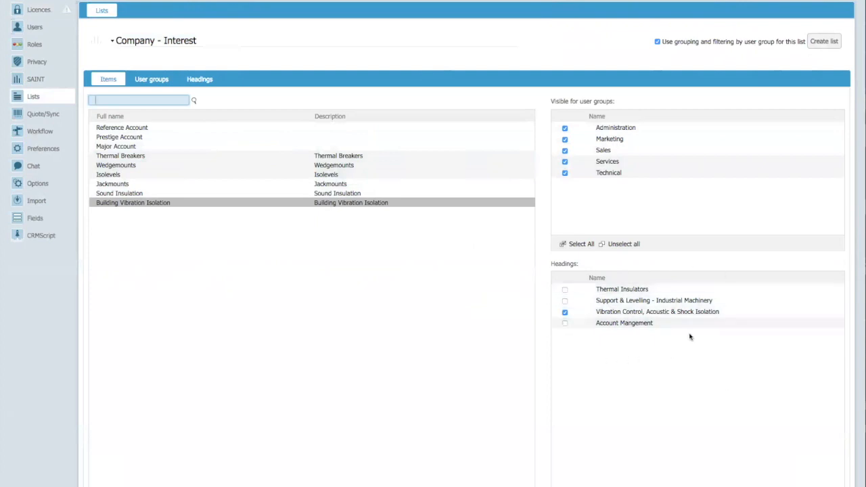
left_click(632, 329)
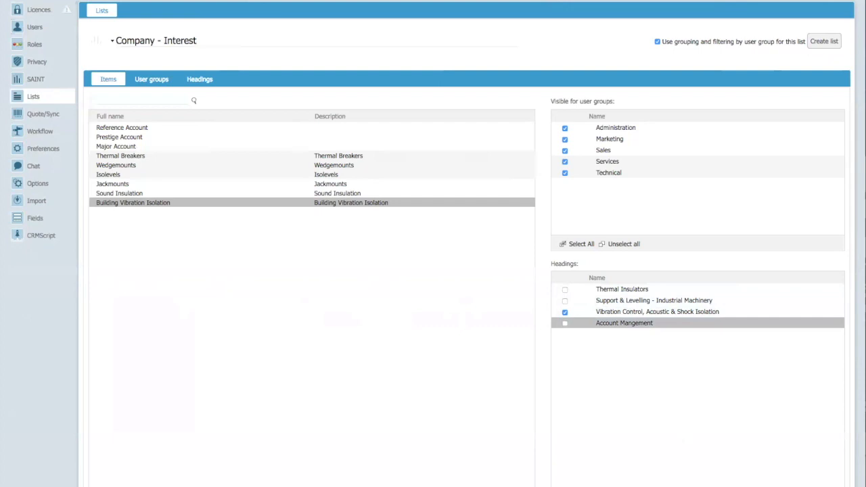
left_click(636, 486)
left_click(636, 486)
left_click(636, 486)
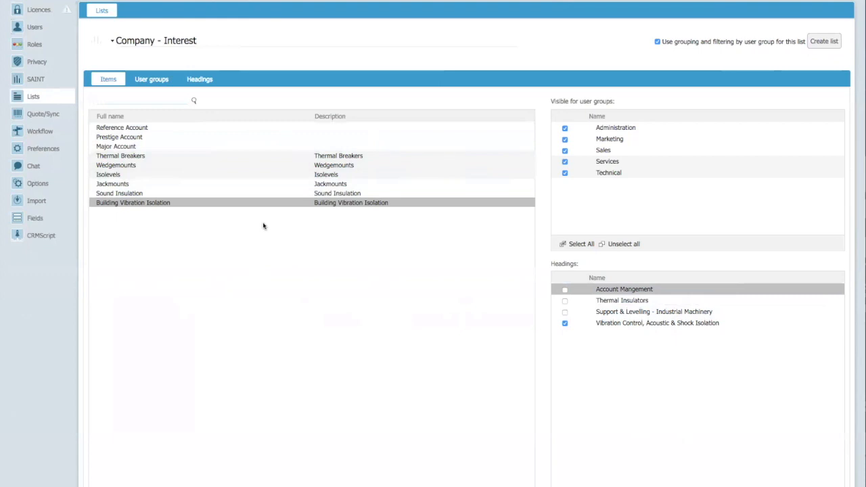
Open the Company - Business list and review the user groups and headings assigned to Legal, Banking/Finance, Insurance and IT.
left_click(112, 42)
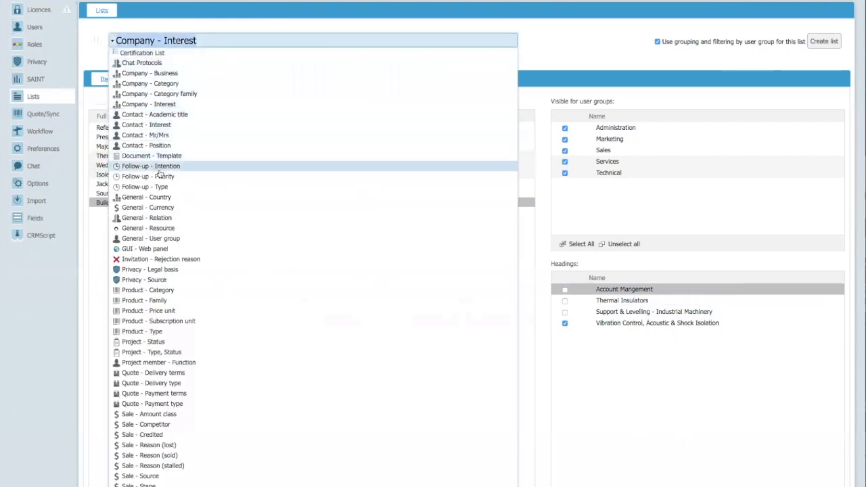
left_click(149, 73)
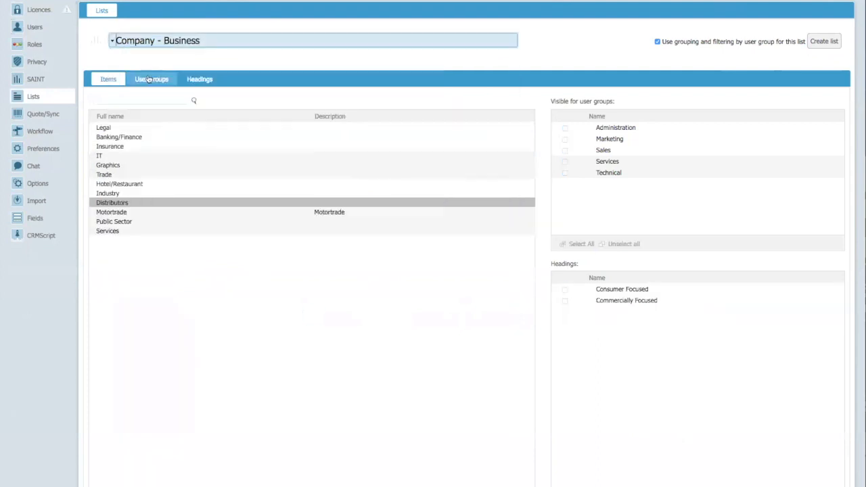
left_click(131, 129)
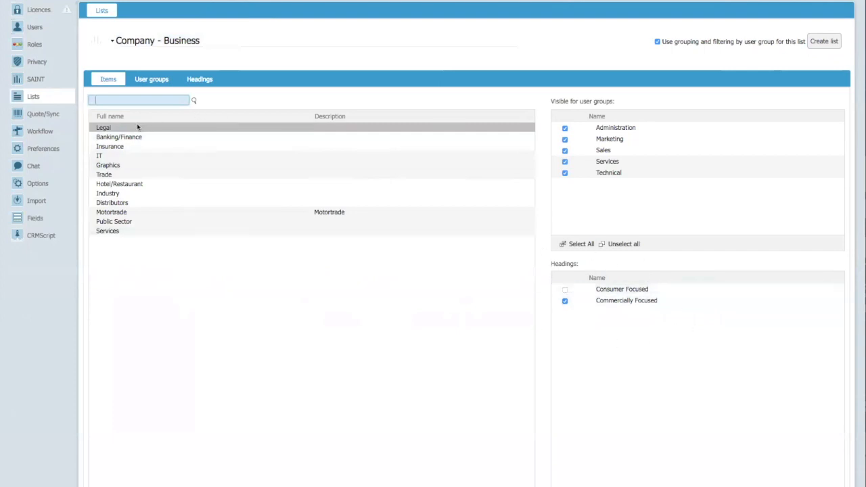
left_click(125, 137)
left_click(126, 147)
left_click(129, 157)
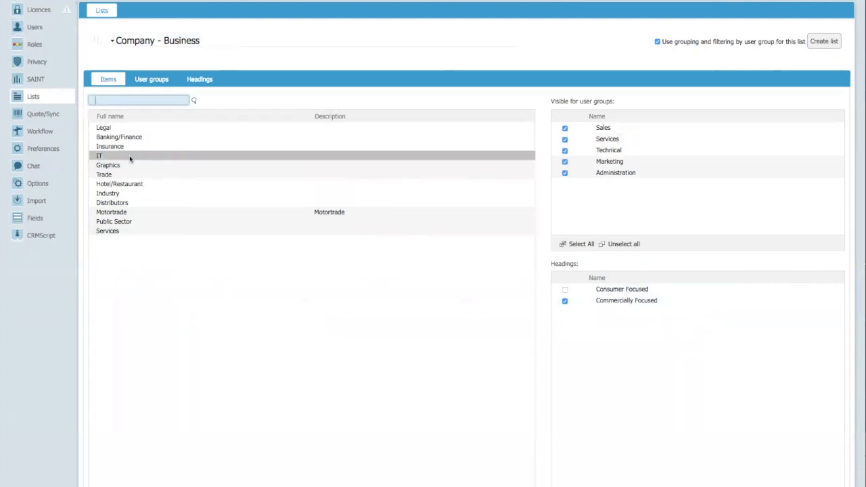